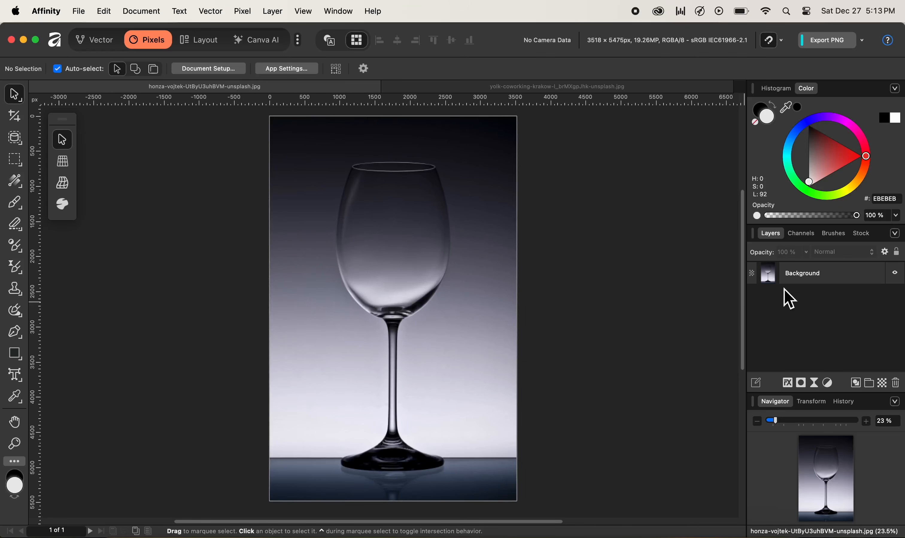
Rename the Background layer to "Wine Glass".
click(808, 283)
double_click(803, 274)
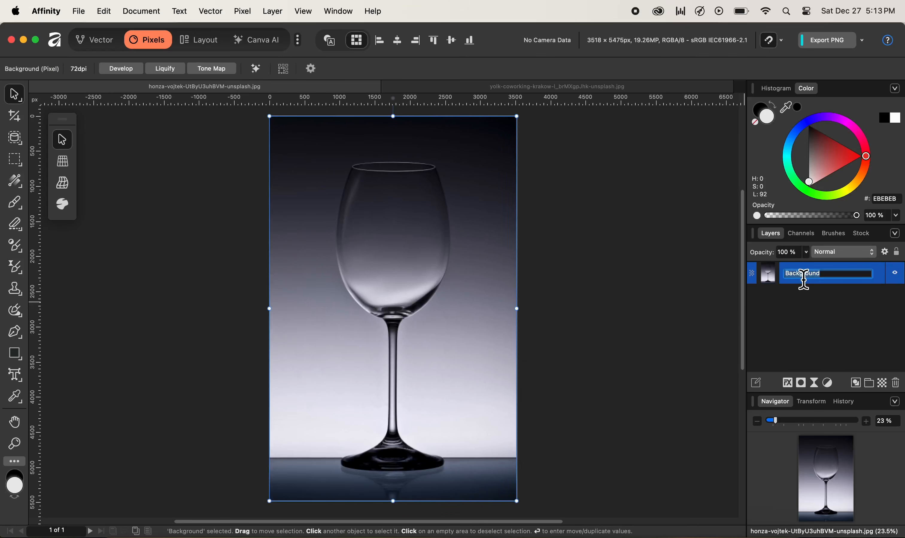
text(Wine Glass)
key(Return)
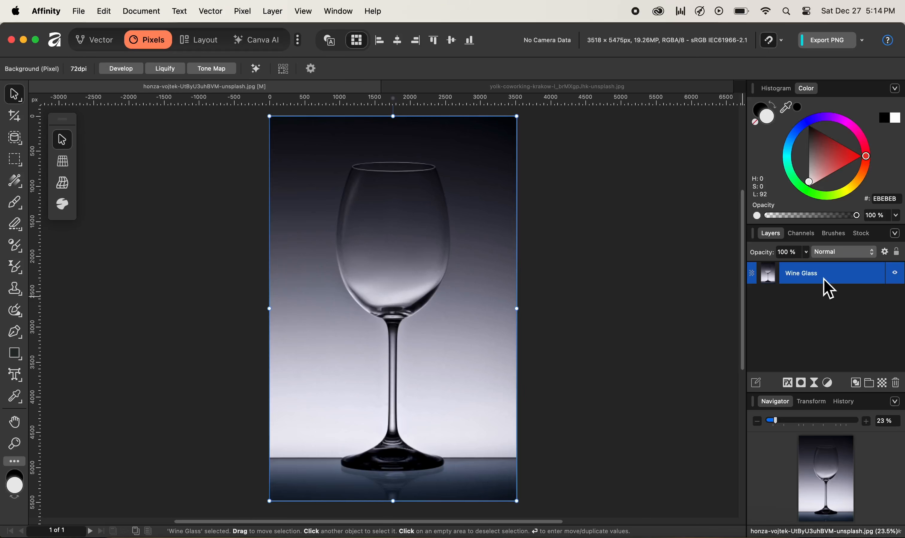
Select the whole wine glass with the Object Selection tool and mask the layer to that selection.
click(20, 143)
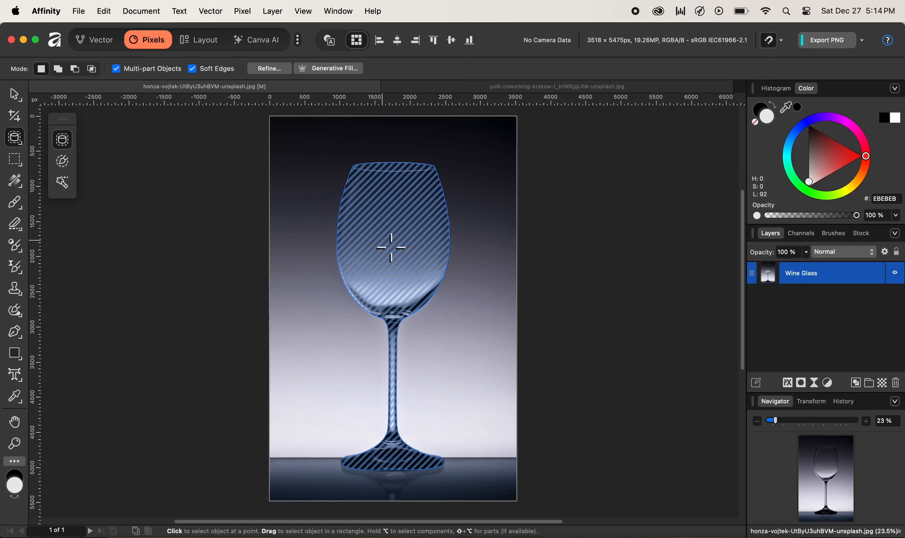
key(shift)
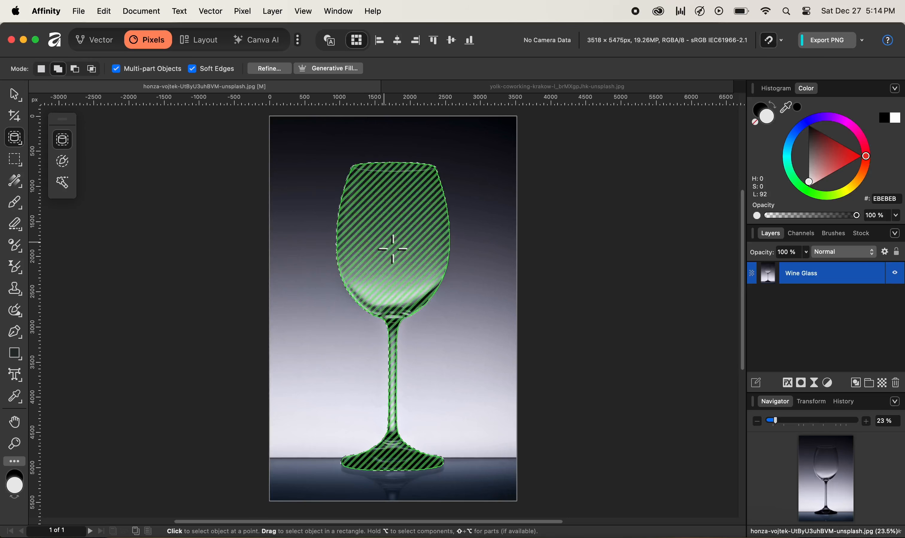
click(444, 230)
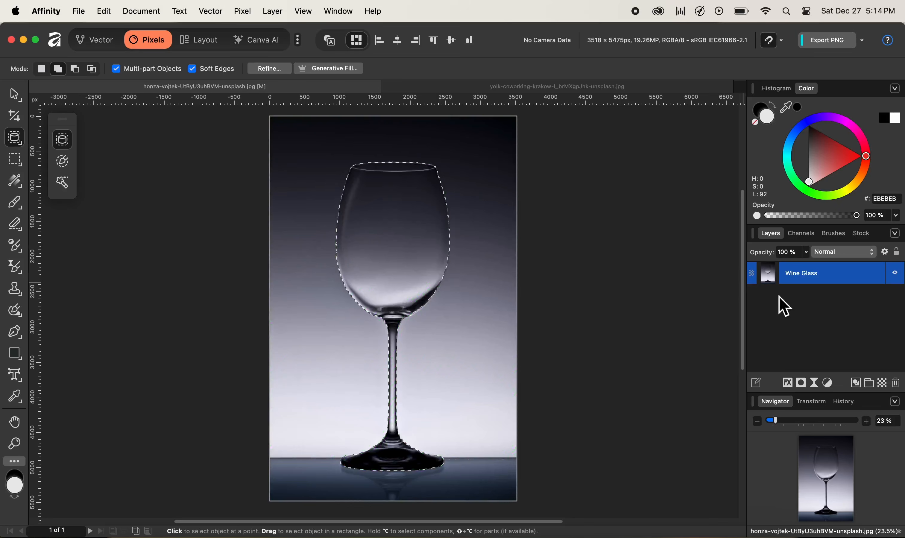
click(803, 386)
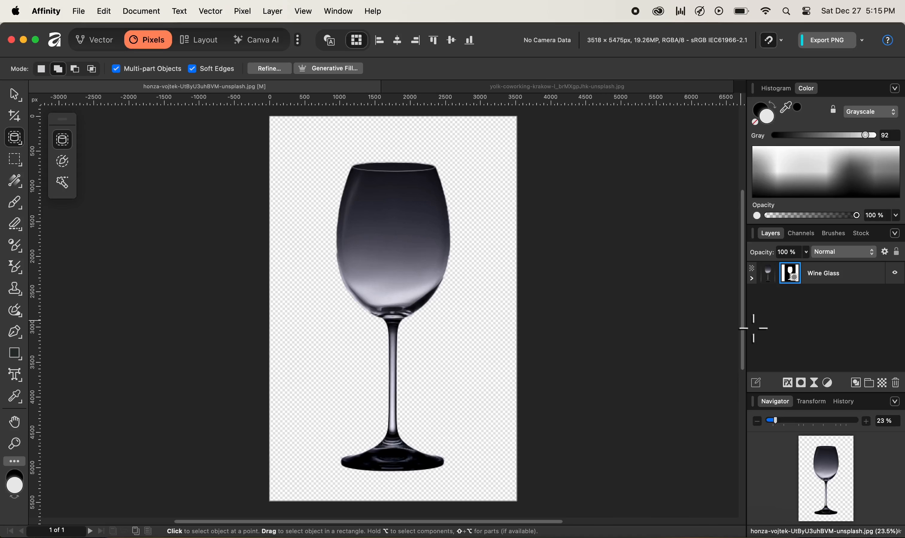
Add an HSL adjustment above the Wine Glass layer with the saturation shift at -100%.
click(828, 383)
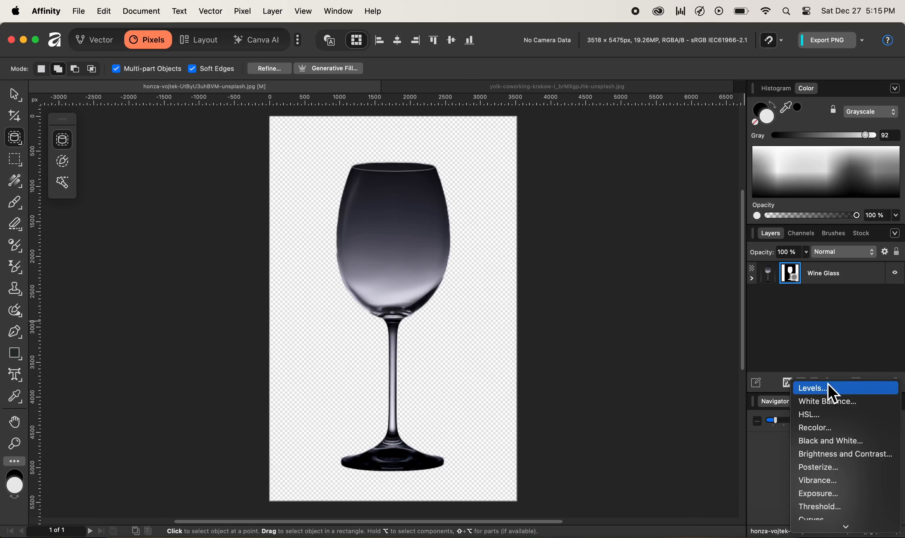
click(826, 413)
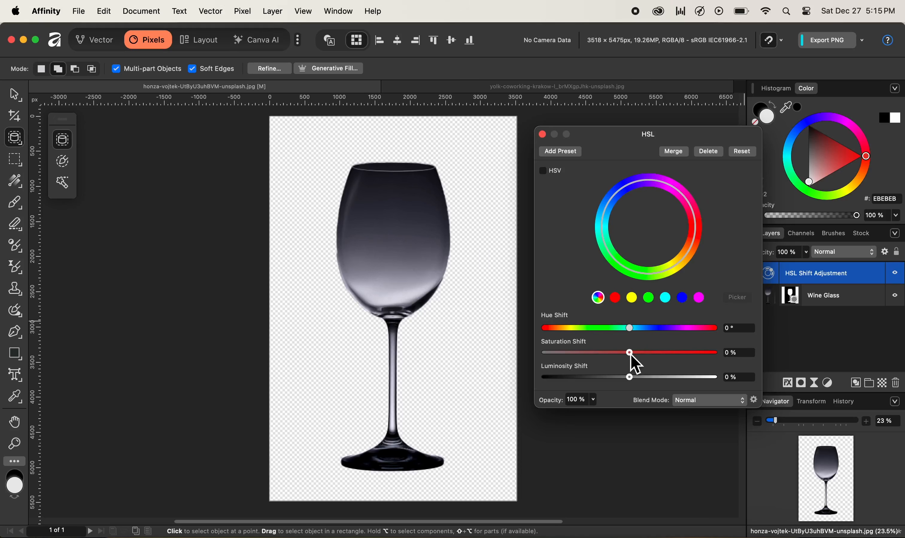
drag(632, 358, 525, 353)
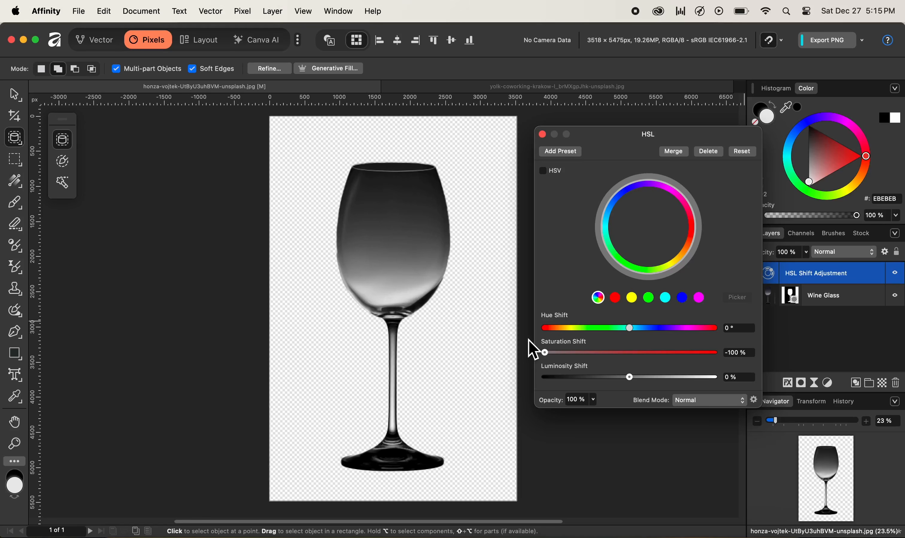
click(542, 134)
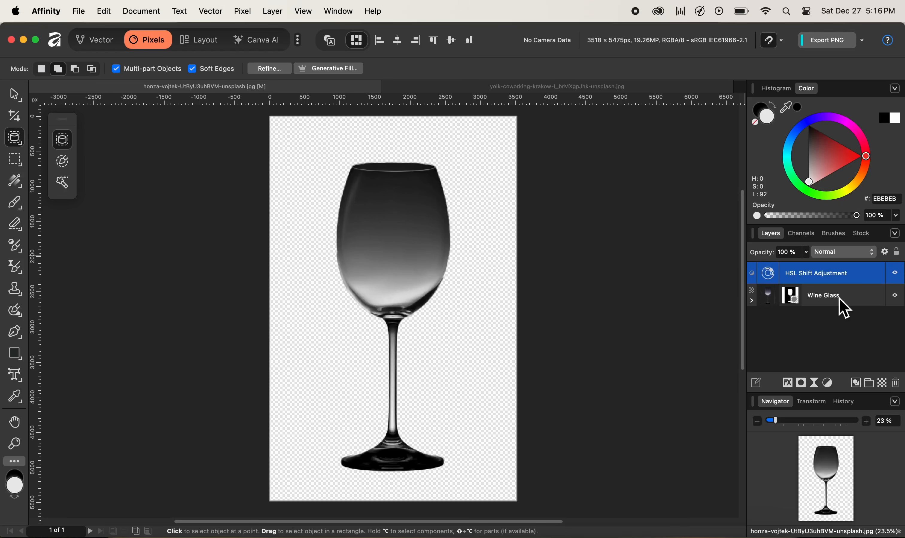
In the Wine Glass layer's blend options, slope the source layer range from 78% output at 0% input to 0% at 100% input.
click(844, 308)
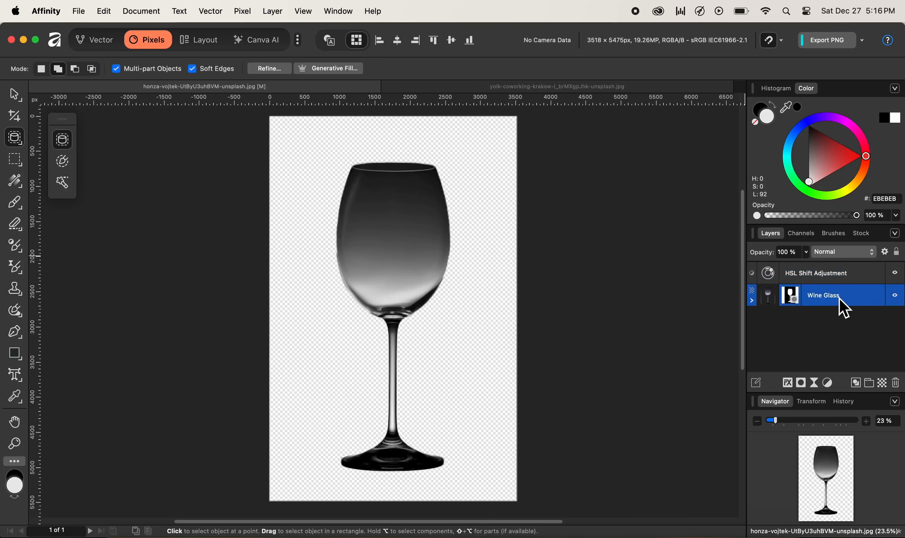
click(885, 256)
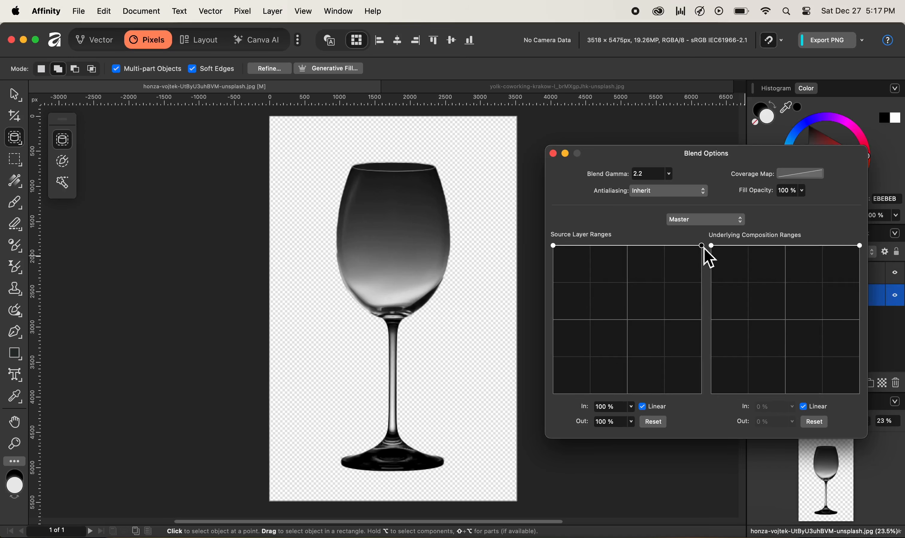
drag(703, 247, 711, 401)
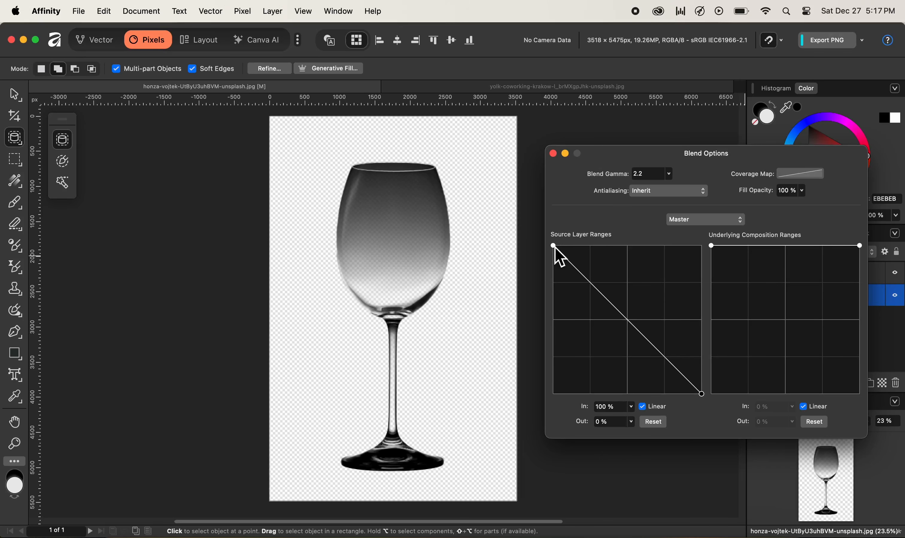
drag(554, 247, 553, 278)
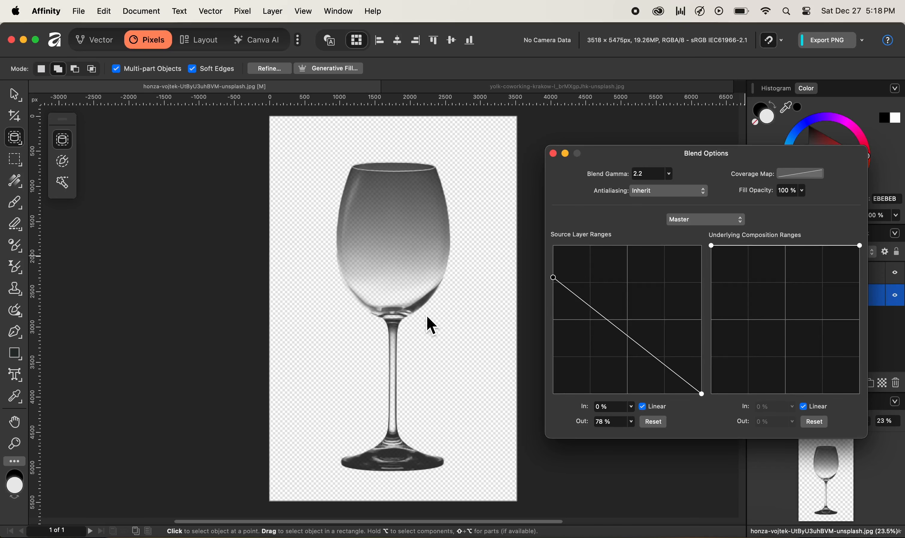
Add two points to the source layer range curve, at 59% input with 0% output and at 3% input with 44% output.
click(652, 358)
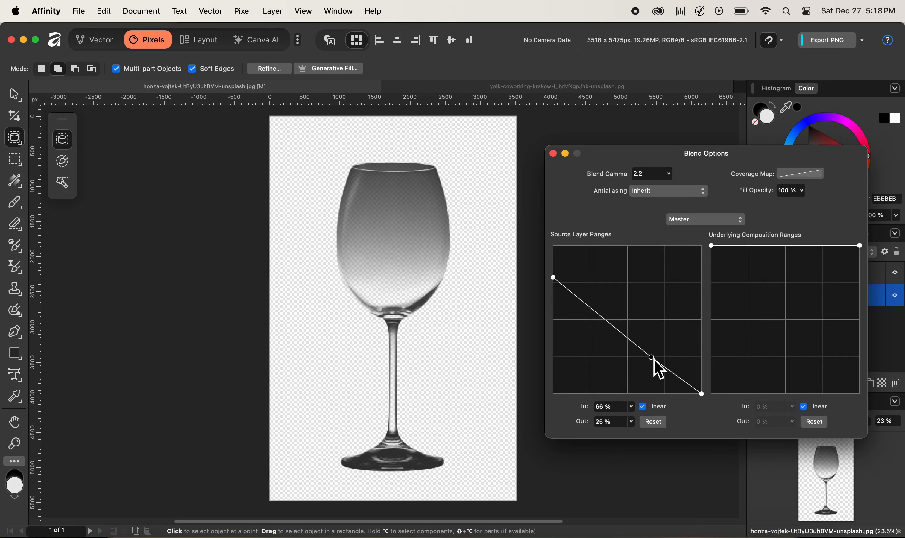
drag(653, 359, 643, 394)
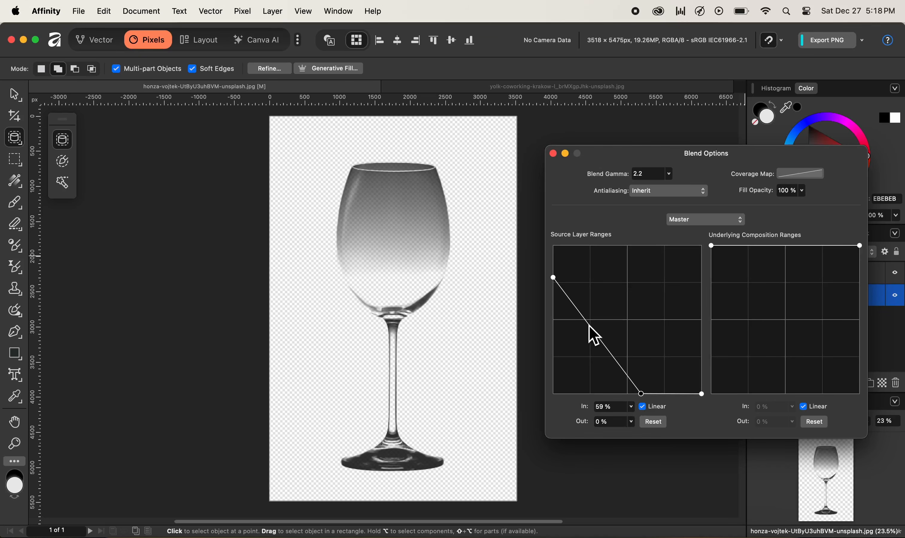
drag(588, 325, 561, 331)
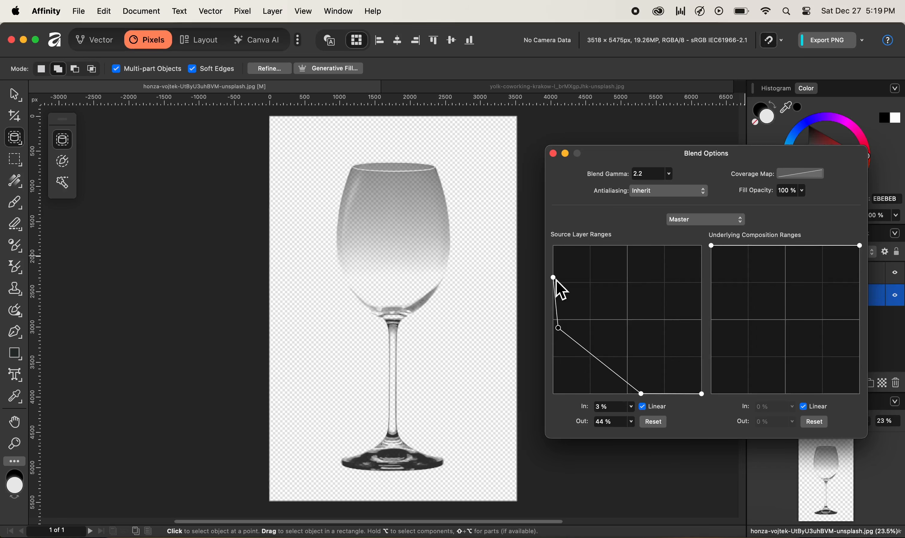
Refine the source range curve by raising its start point and moving the inner points to 0% input, 60% output and 55% input, 12% output.
drag(555, 278, 554, 272)
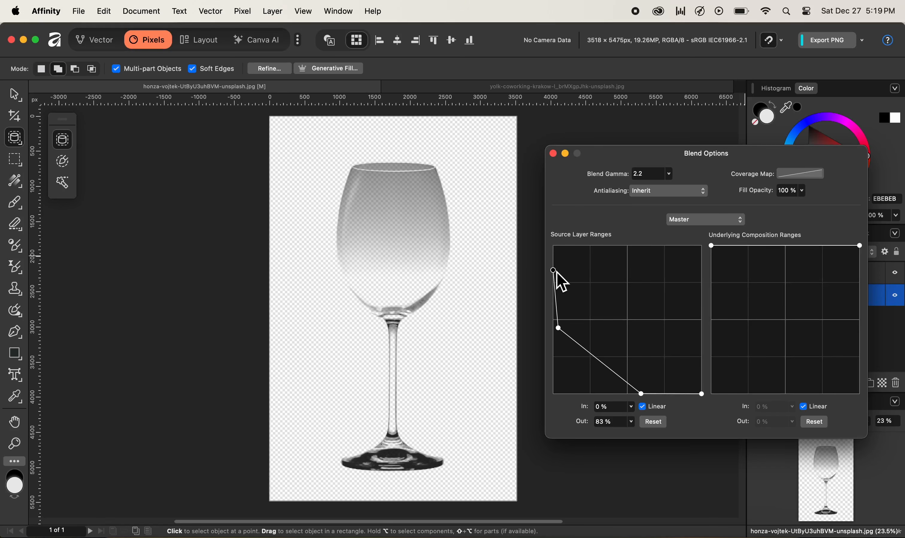
drag(557, 273, 554, 268)
drag(557, 333, 556, 309)
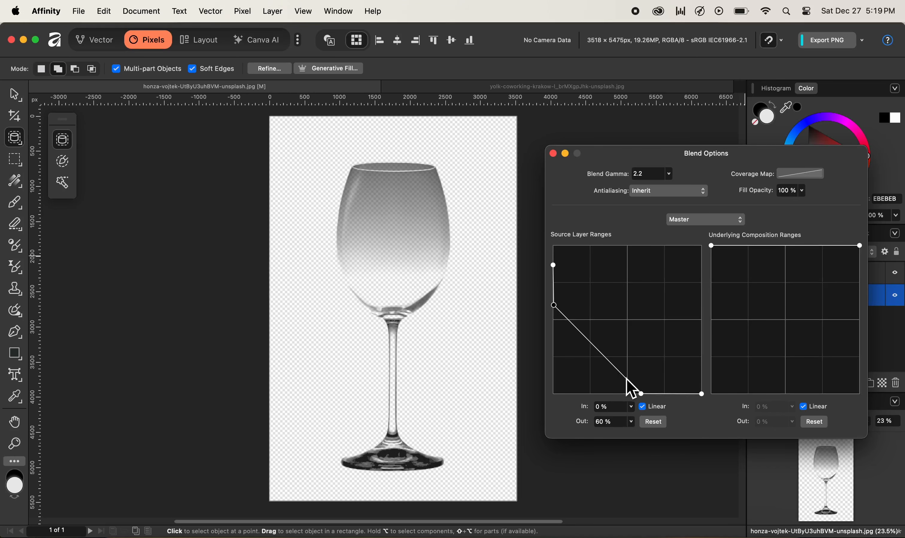
drag(643, 399, 638, 380)
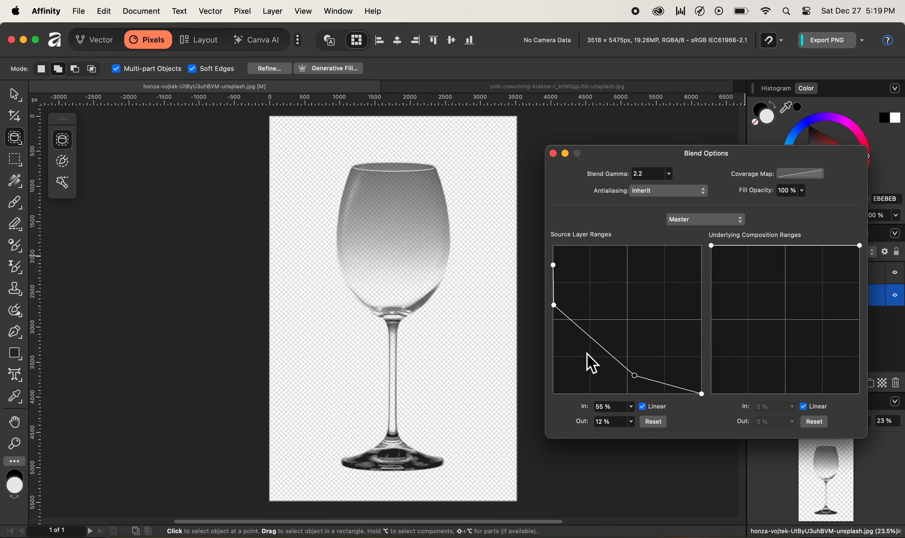
click(553, 154)
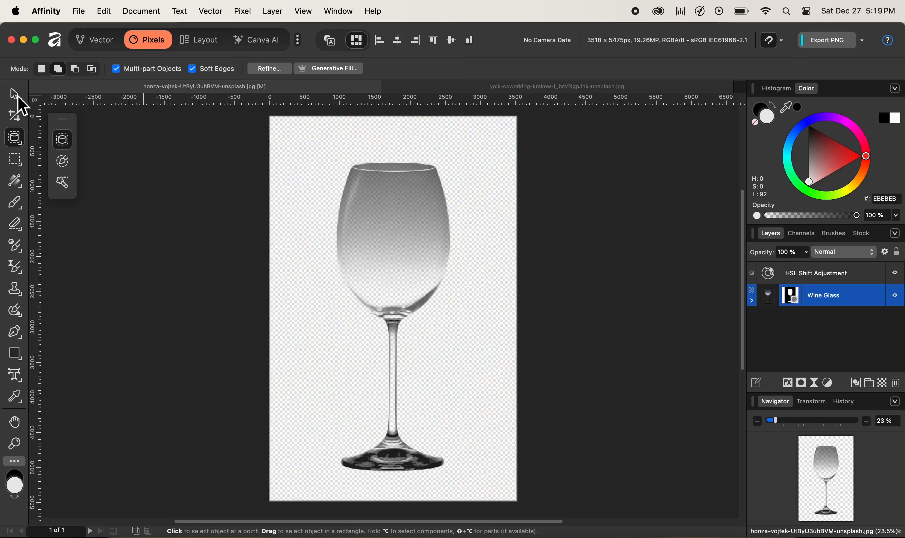
Group the HSL Shift Adjustment with the Wine Glass layer and name the group "Wine Glass".
click(16, 96)
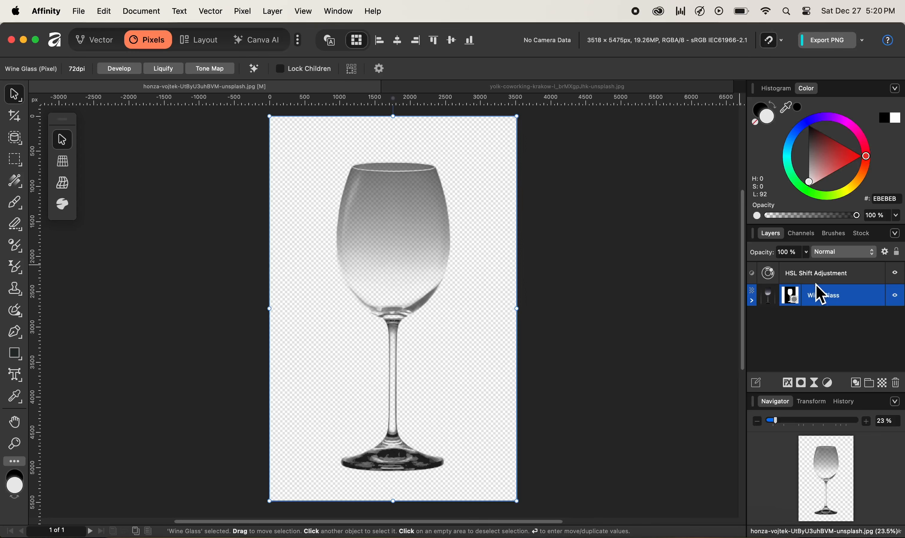
shift+click(835, 277)
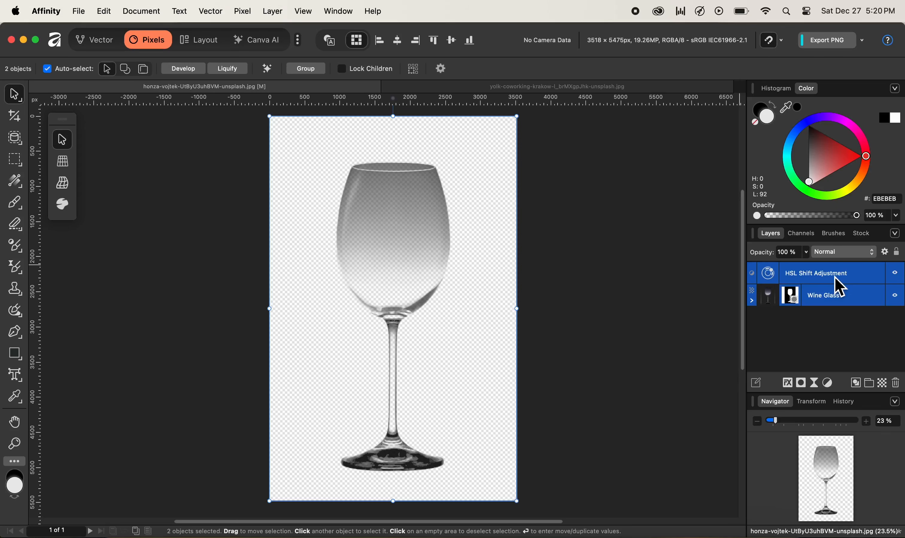
key(super+g)
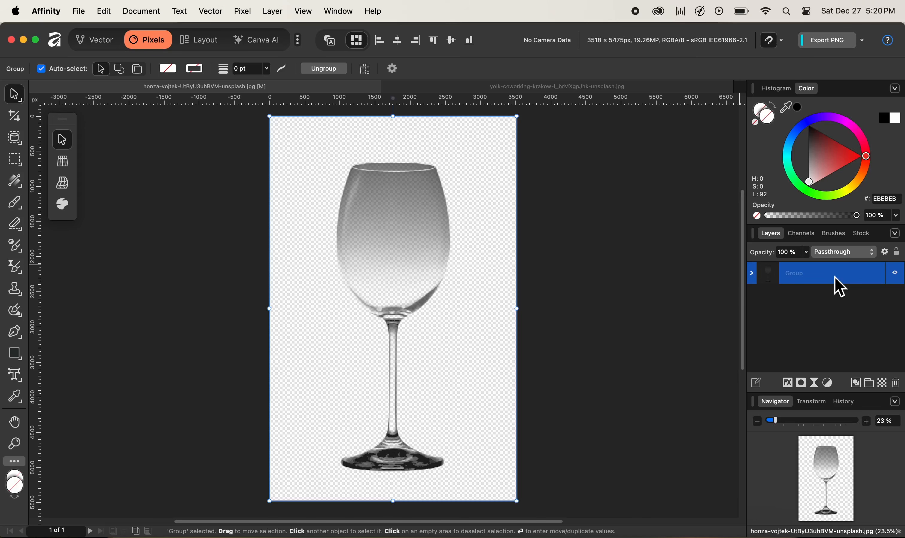
double_click(799, 275)
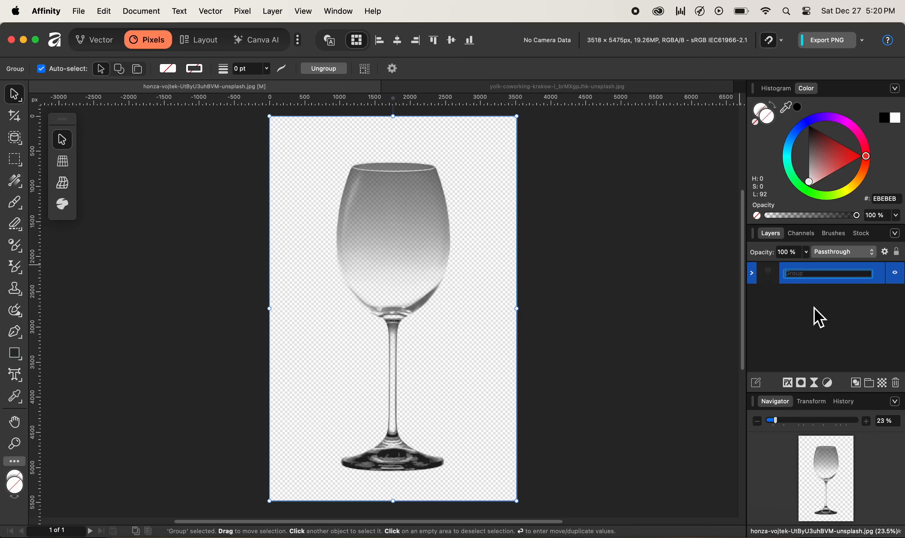
text(Wine Glass)
key(Return)
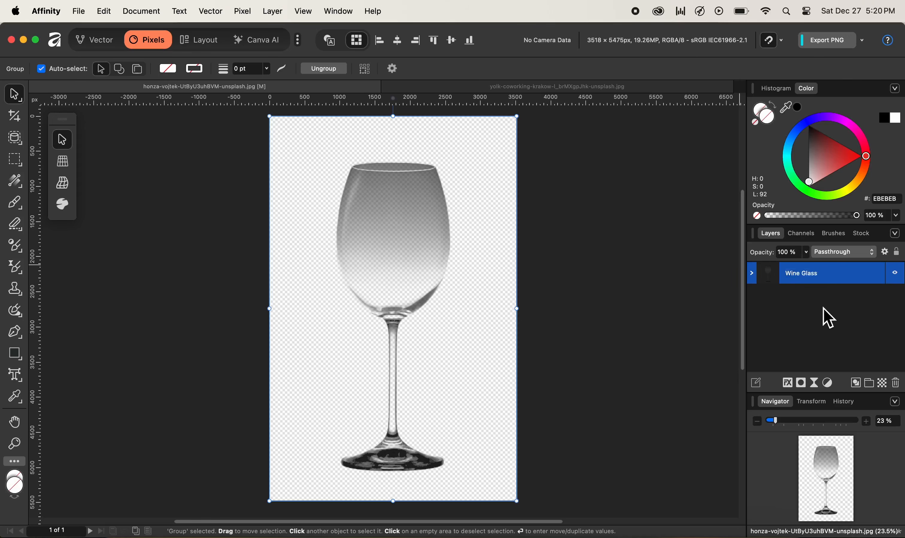
Copy the Wine Glass group and paste it into the wooden table photo document.
right_click(835, 276)
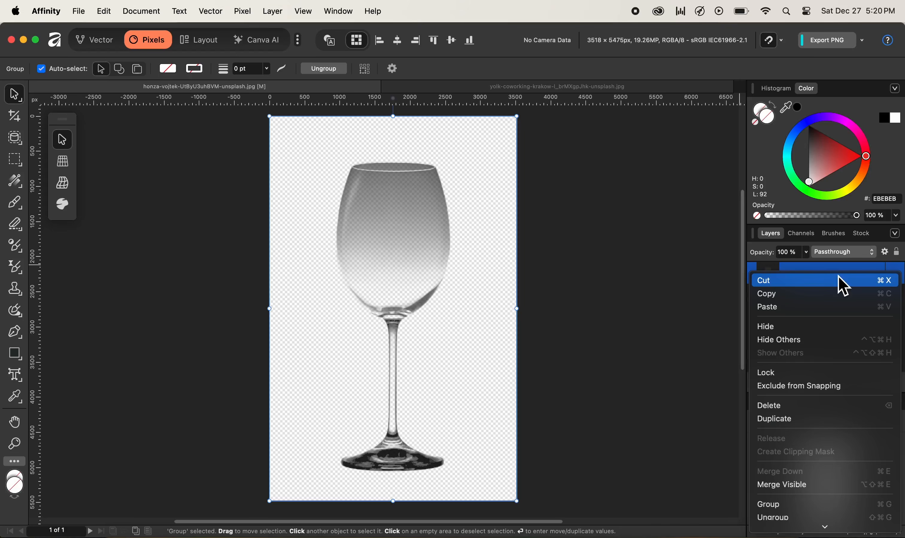
click(810, 297)
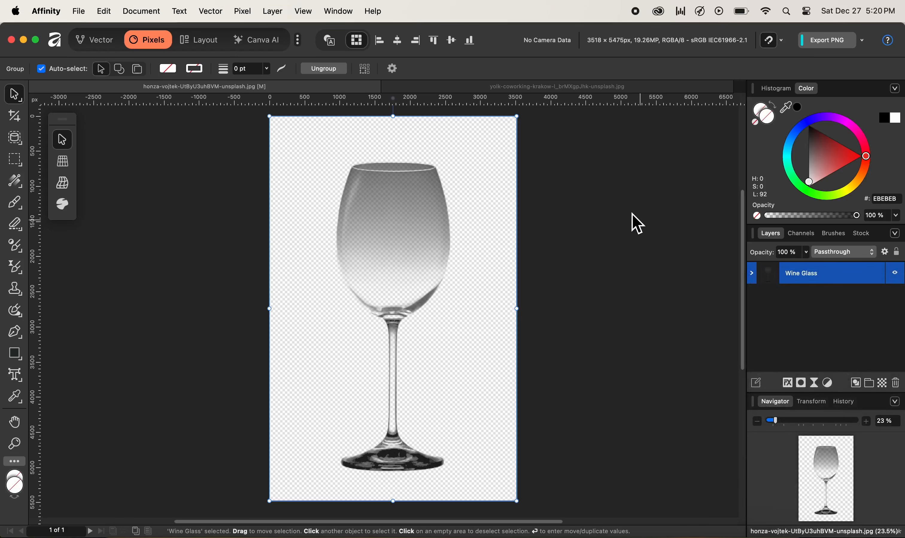
click(540, 89)
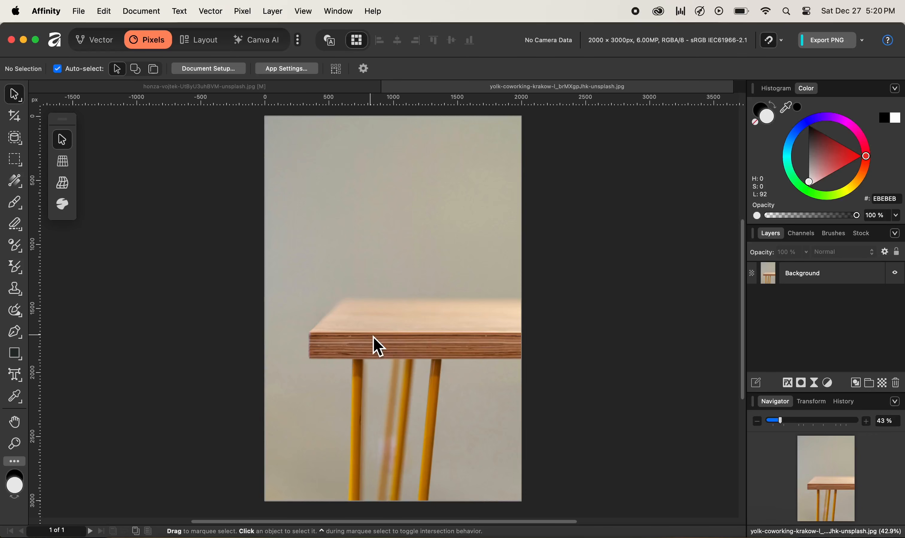
key(super+v)
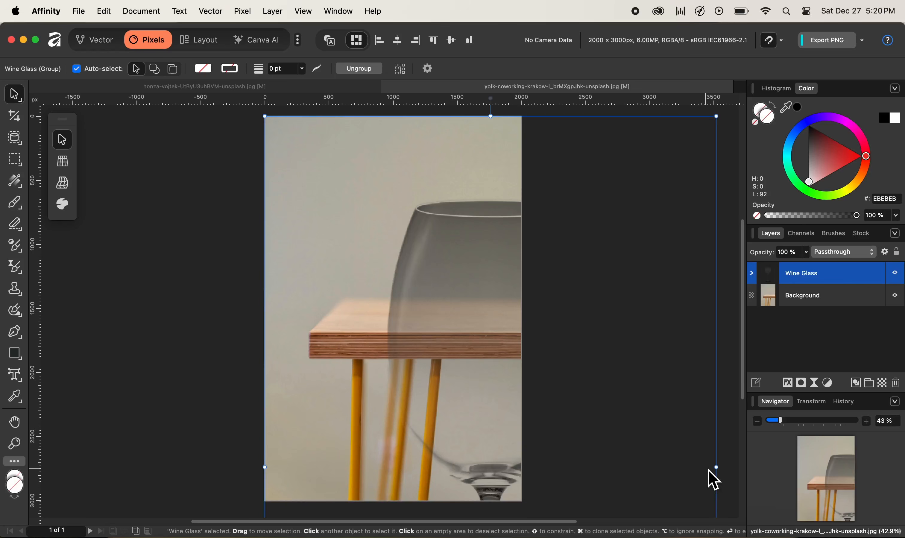
Scale the pasted wine glass down and position it so its base stands on the tabletop.
drag(714, 471, 383, 476)
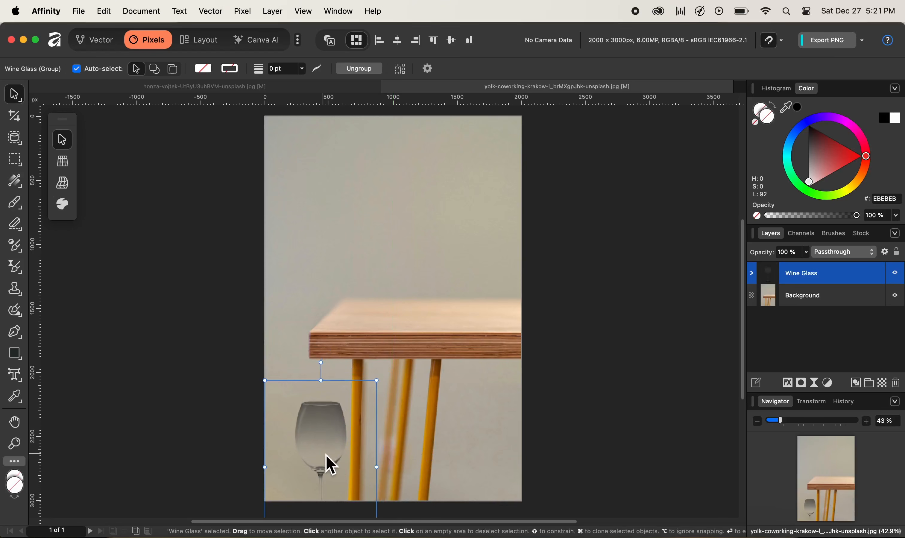
drag(327, 462, 394, 244)
drag(385, 160, 386, 187)
drag(388, 239, 392, 236)
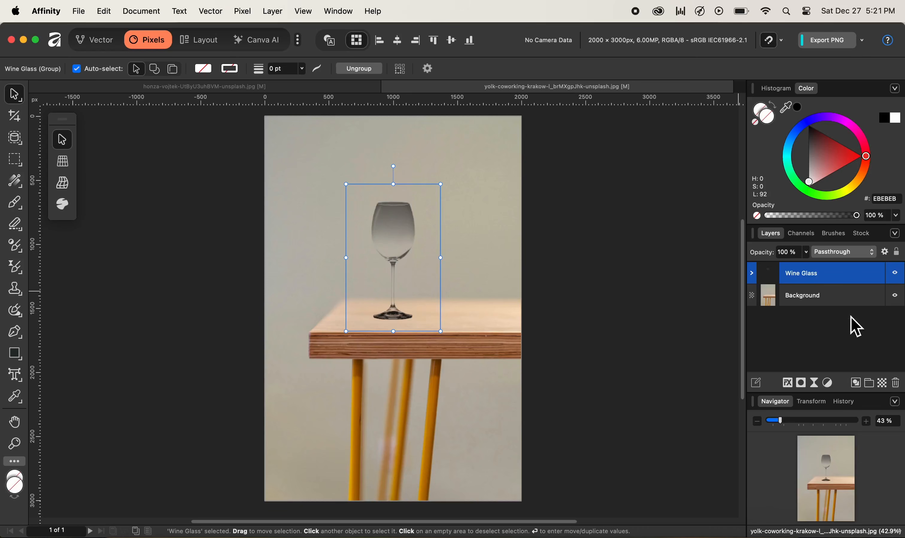
Add a White Balance adjustment above the Wine Glass group and warm it to 31%.
click(832, 385)
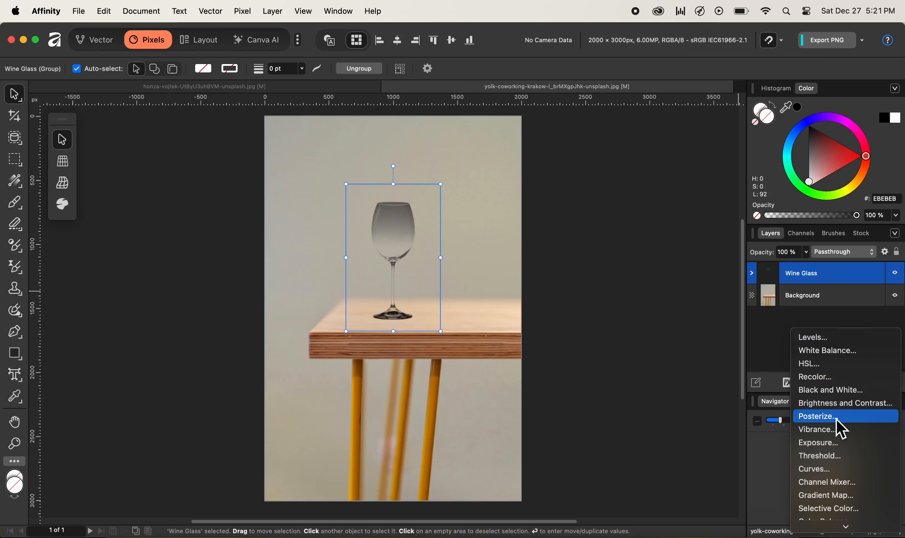
click(837, 352)
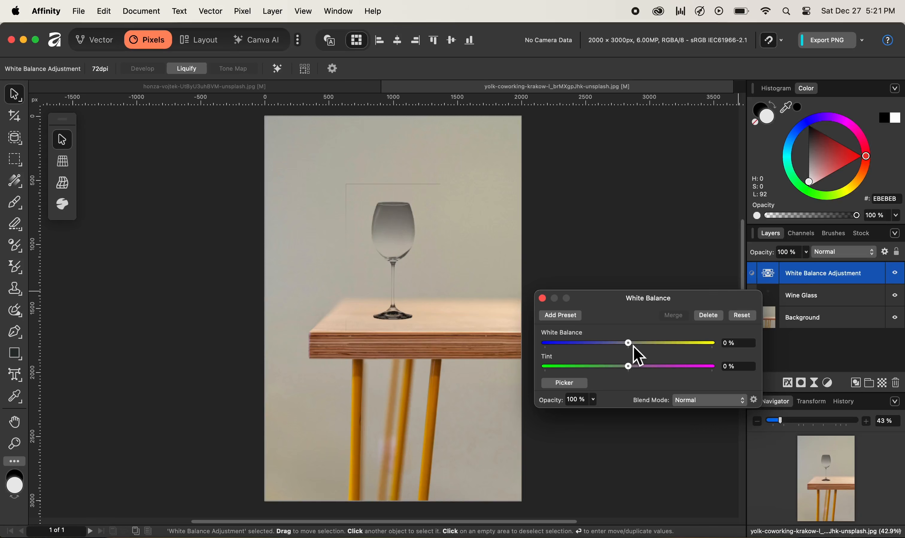
drag(633, 347, 660, 347)
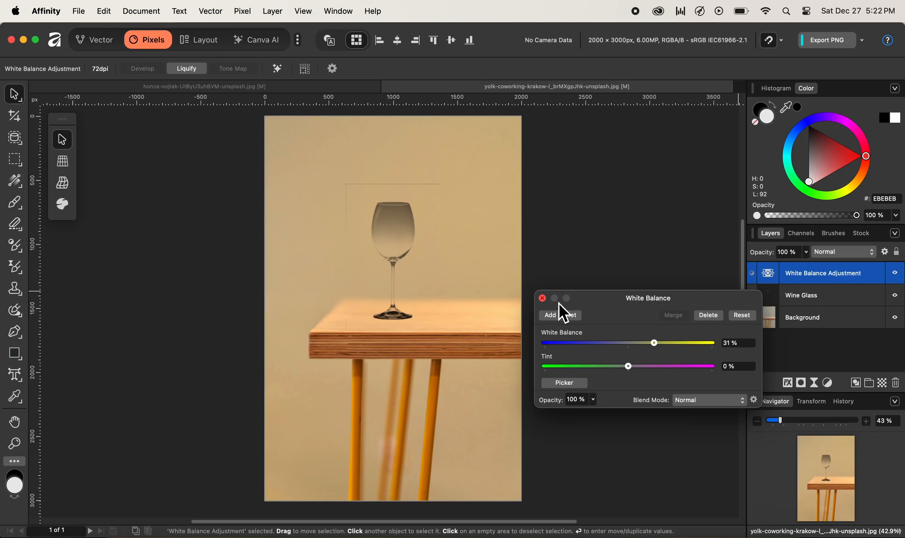
Move the White Balance adjustment inside the Wine Glass group so it affects only the glass, and expand the group.
click(545, 300)
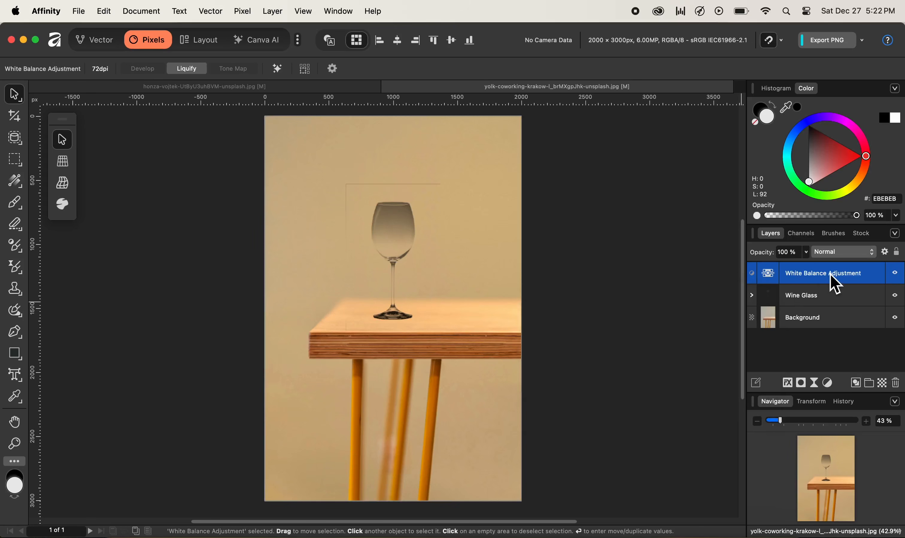
drag(831, 274, 830, 297)
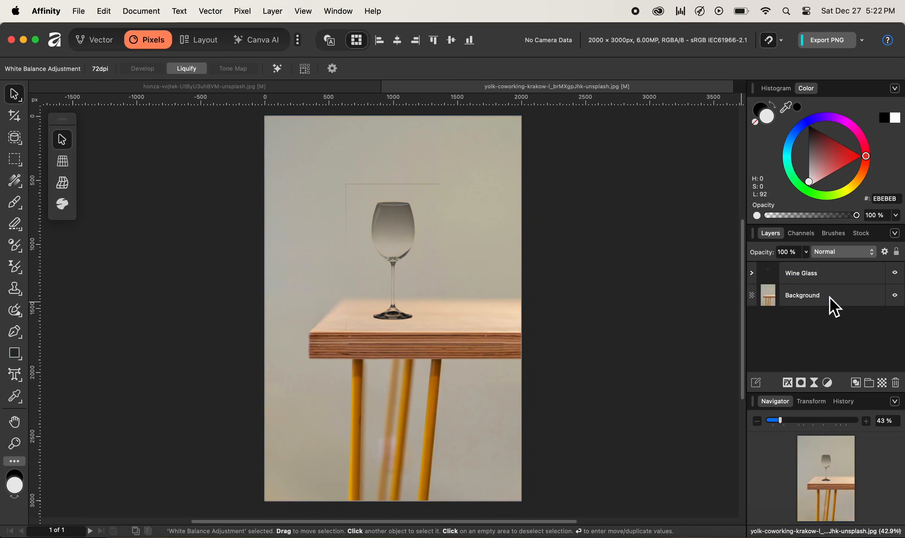
click(753, 274)
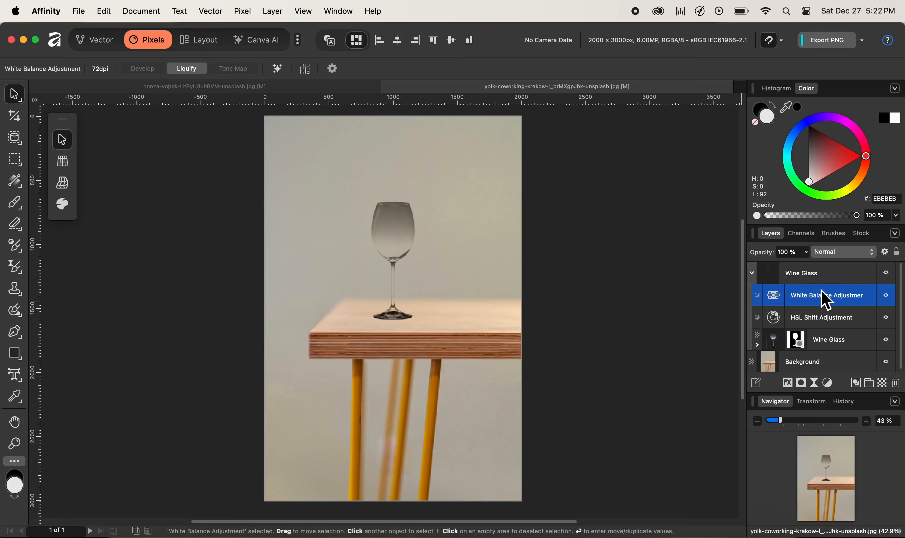
Set the White Balance adjustment in the Wine Glass group to 11% white balance and -10% tint.
double_click(776, 298)
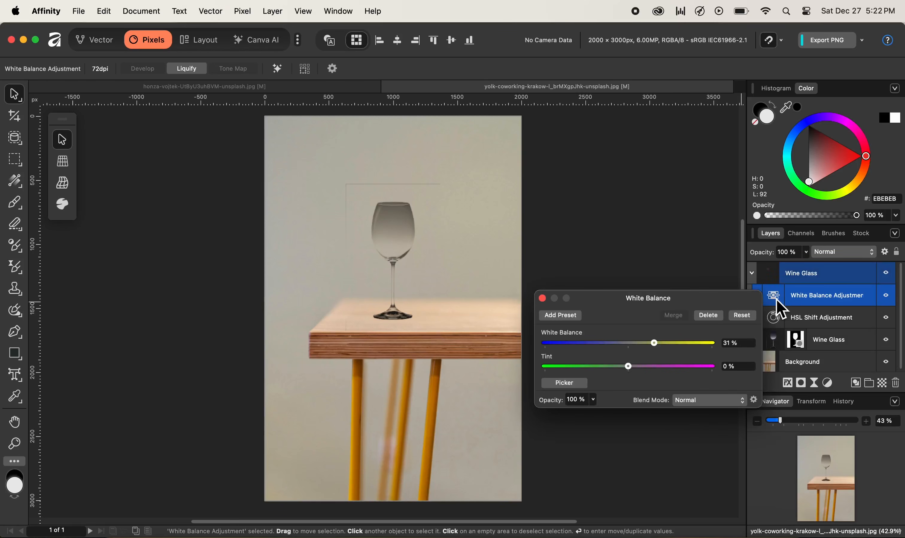
drag(659, 295, 624, 132)
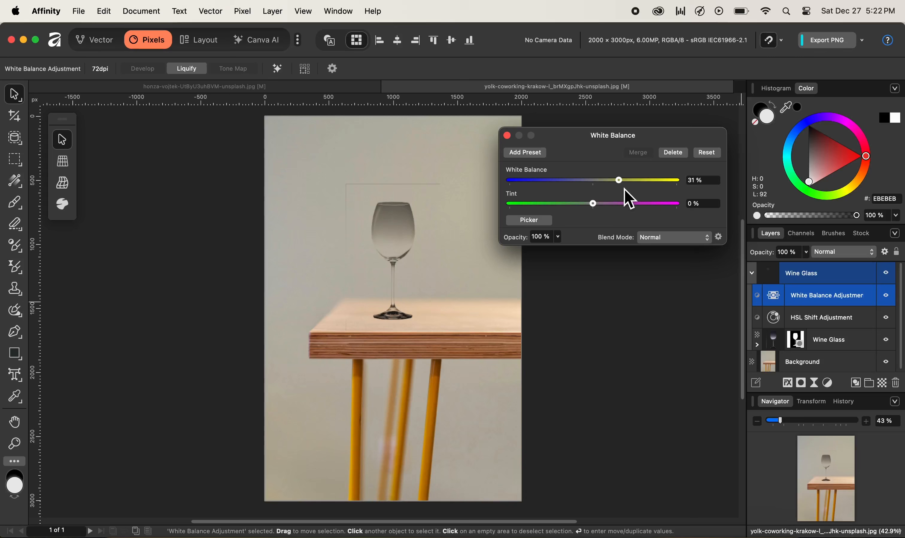
drag(621, 183, 588, 207)
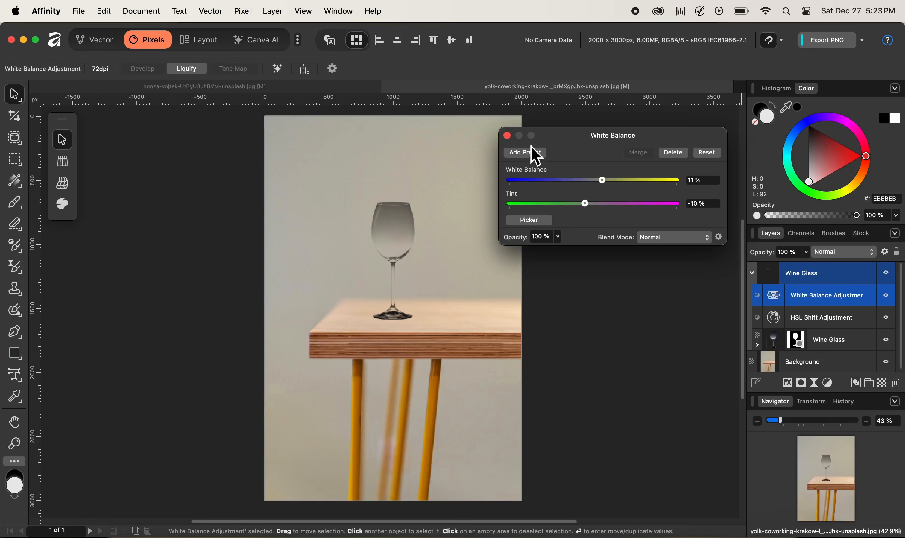
click(507, 136)
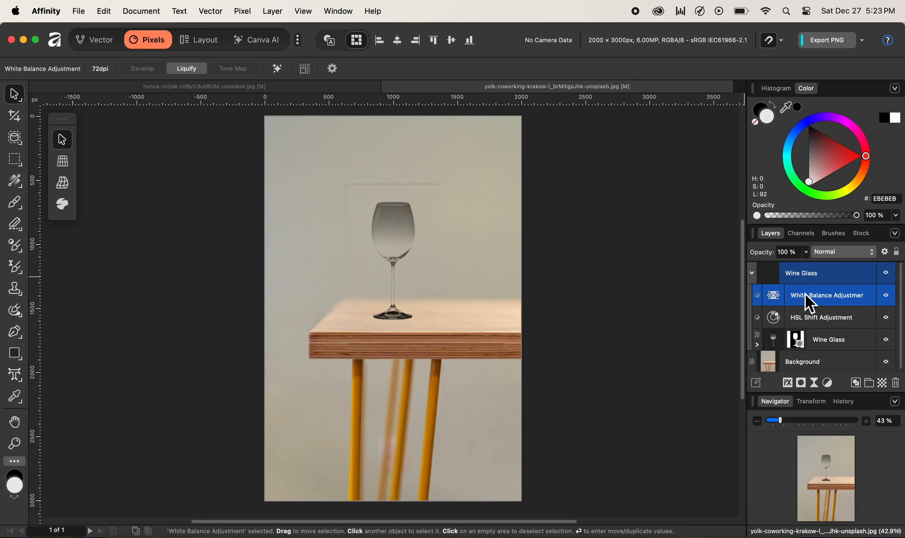
Add a Curves adjustment above the White Balance adjustment and shape its Master curve into an S with points about (0.736, 0.772) and (0.277, 0.219).
click(827, 383)
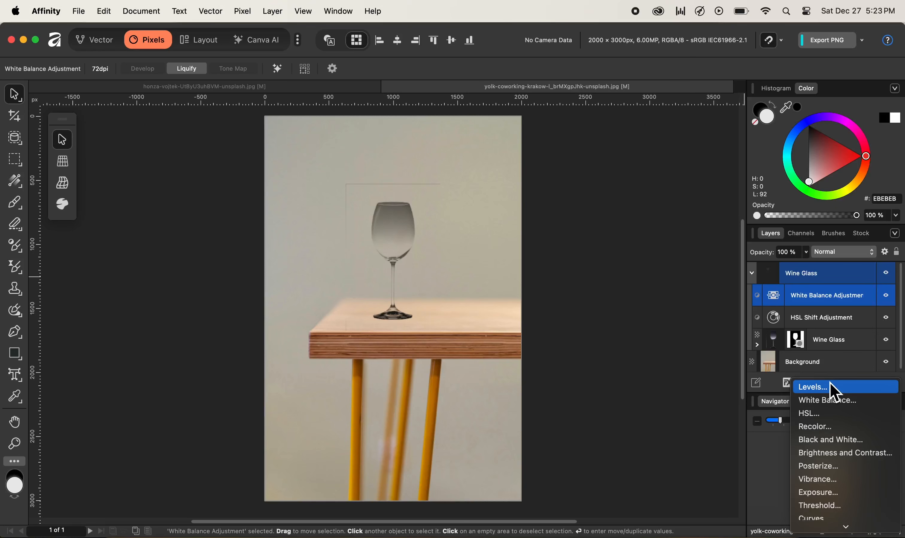
scroll(832, 396, down, 2)
click(839, 485)
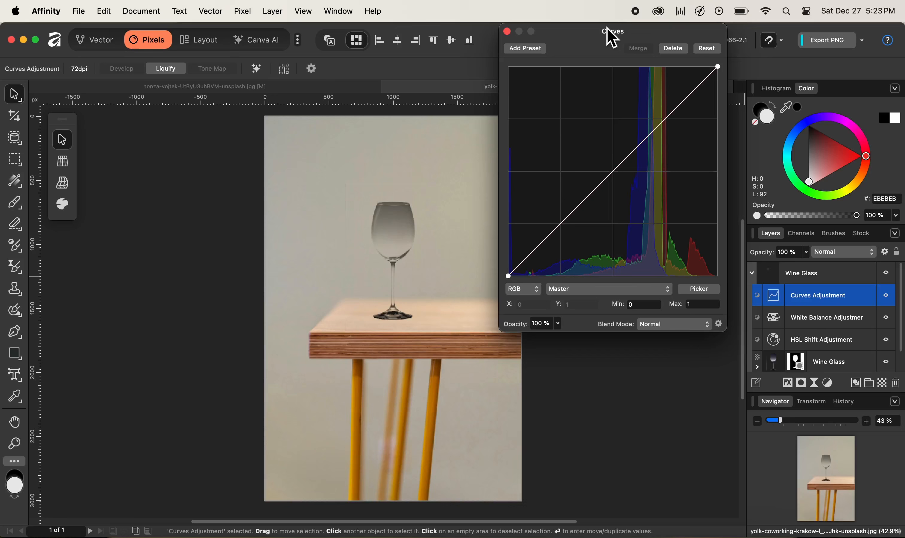
drag(611, 47, 638, 143)
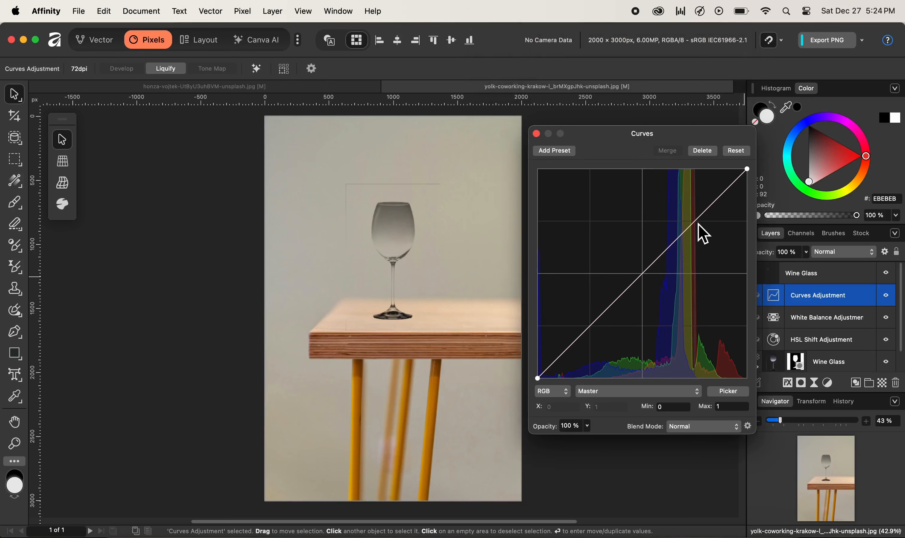
drag(697, 223, 694, 219)
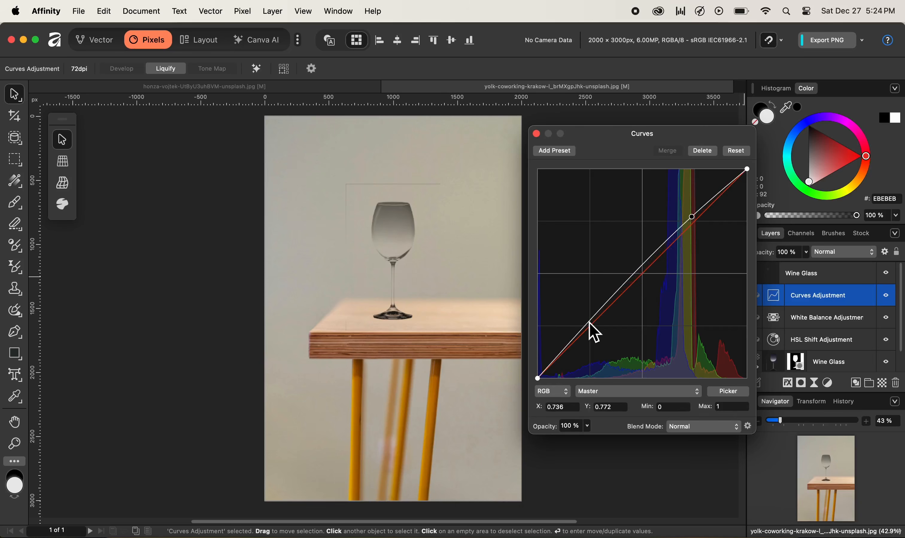
drag(588, 321, 598, 335)
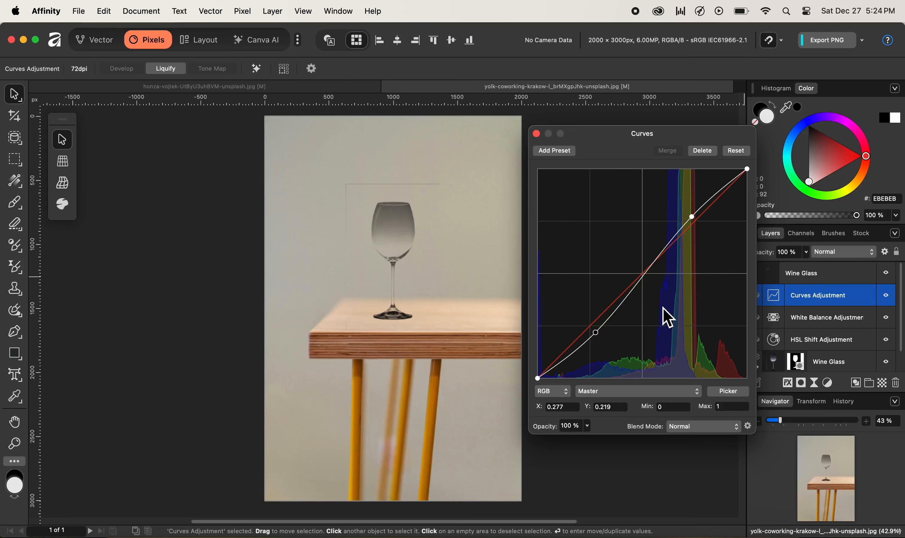
Shift the Curves white point inward to X 0.911 on the Red channel and X 0.941 on the Green channel.
click(635, 393)
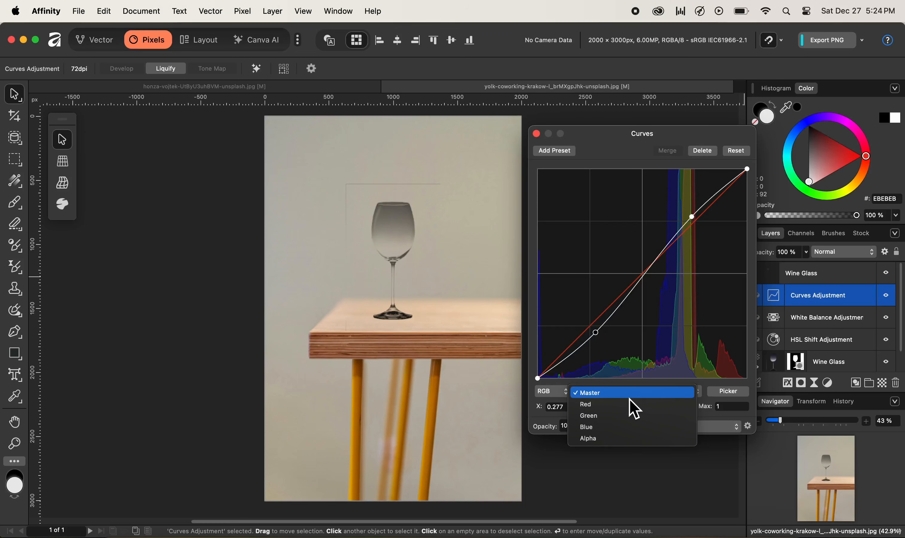
click(629, 404)
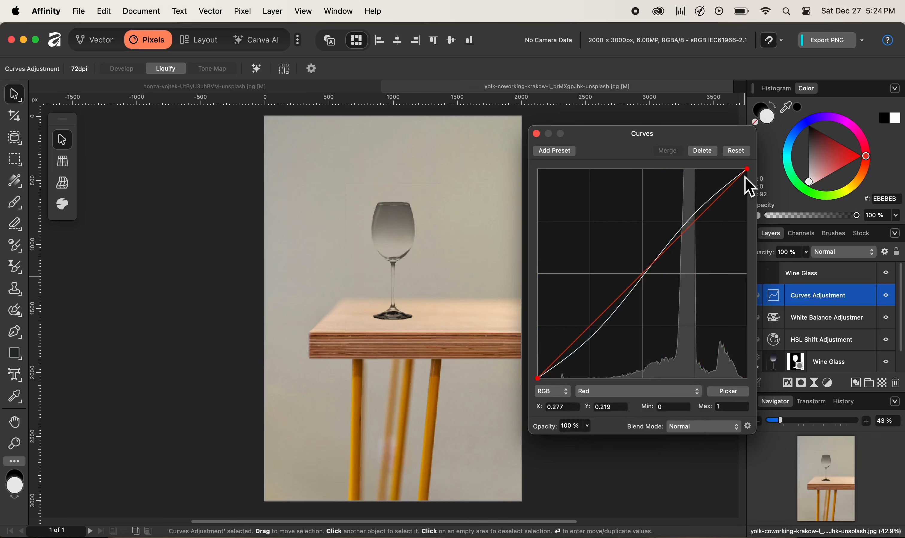
drag(748, 170, 730, 169)
click(621, 391)
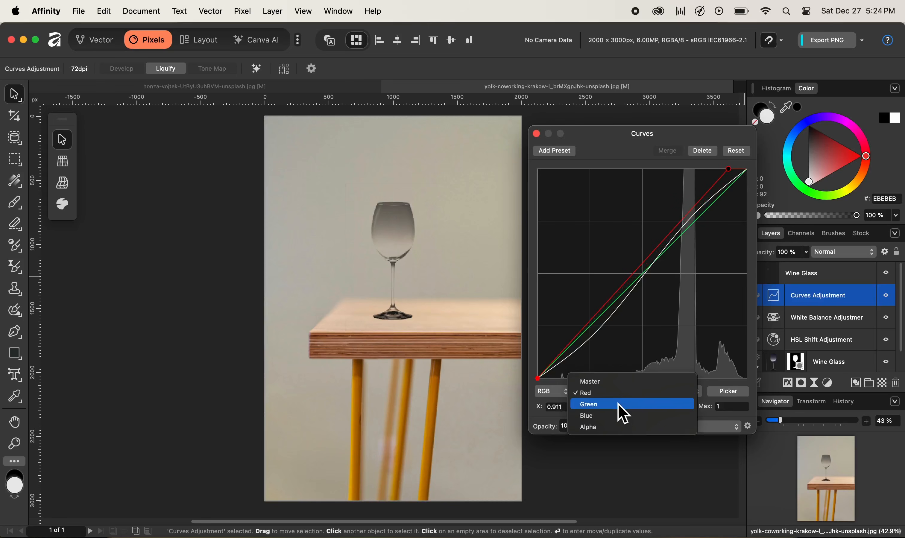
click(617, 403)
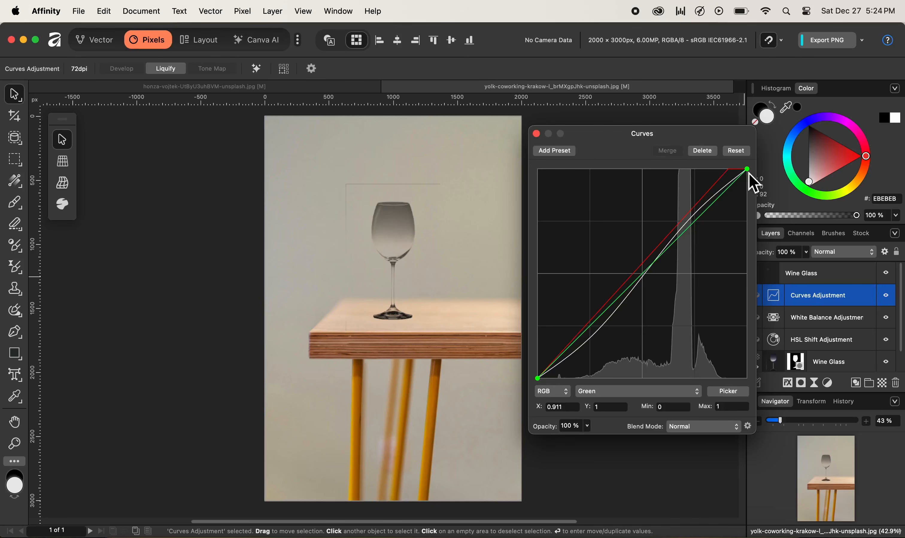
drag(747, 169, 734, 169)
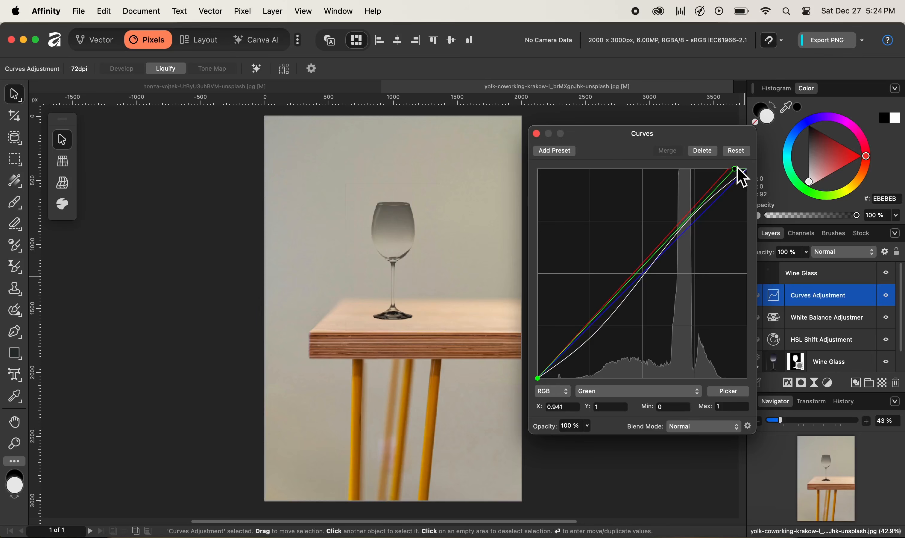
Lower the middle of the Blue channel curve with a point at about X 0.547, Y 0.464, and close the Curves settings.
click(622, 392)
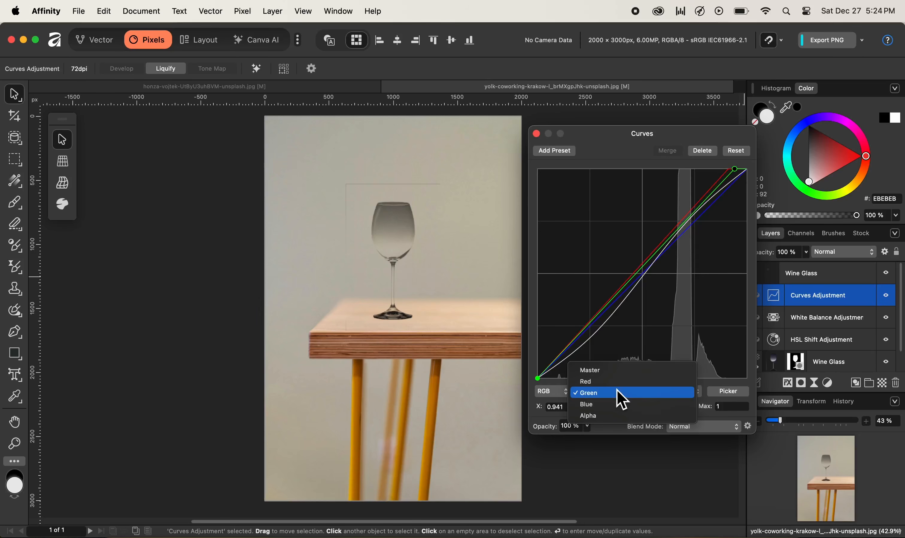
click(621, 405)
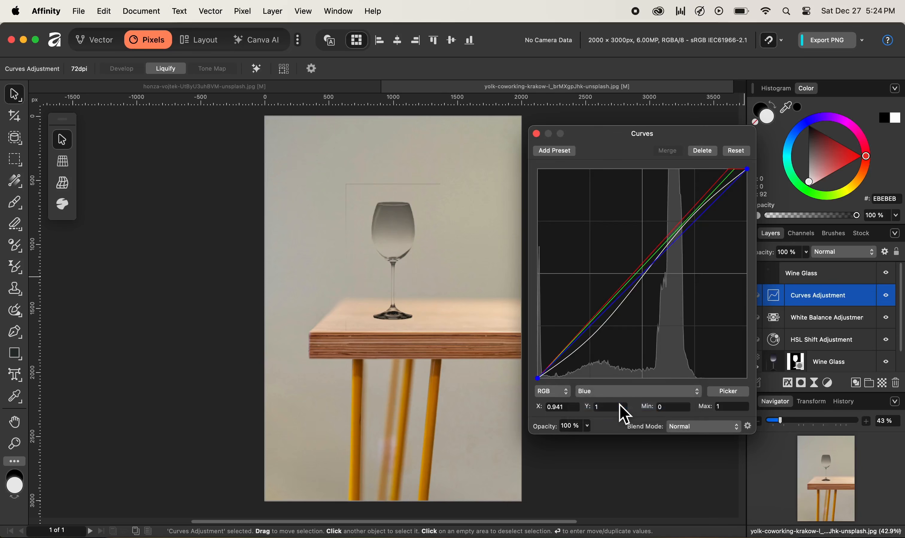
click(652, 269)
drag(654, 269, 658, 274)
click(629, 388)
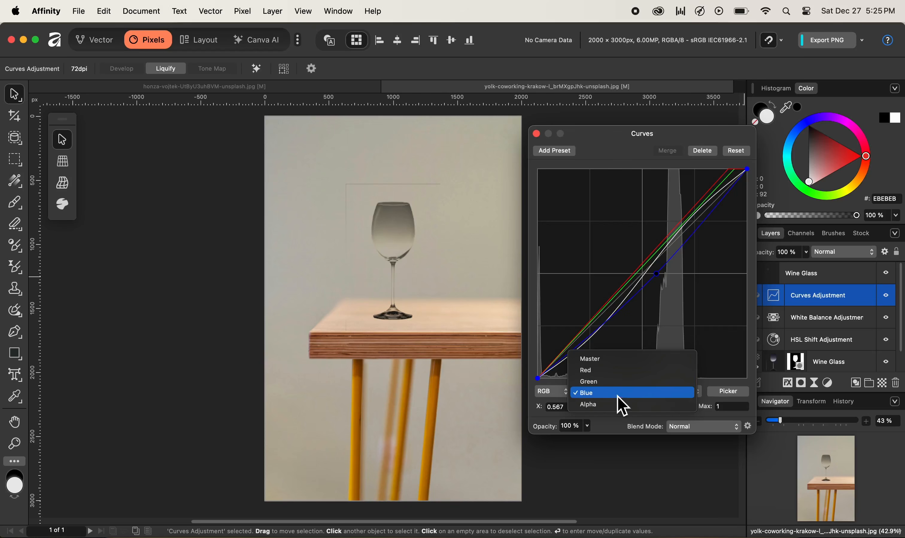
click(659, 279)
drag(661, 278, 623, 256)
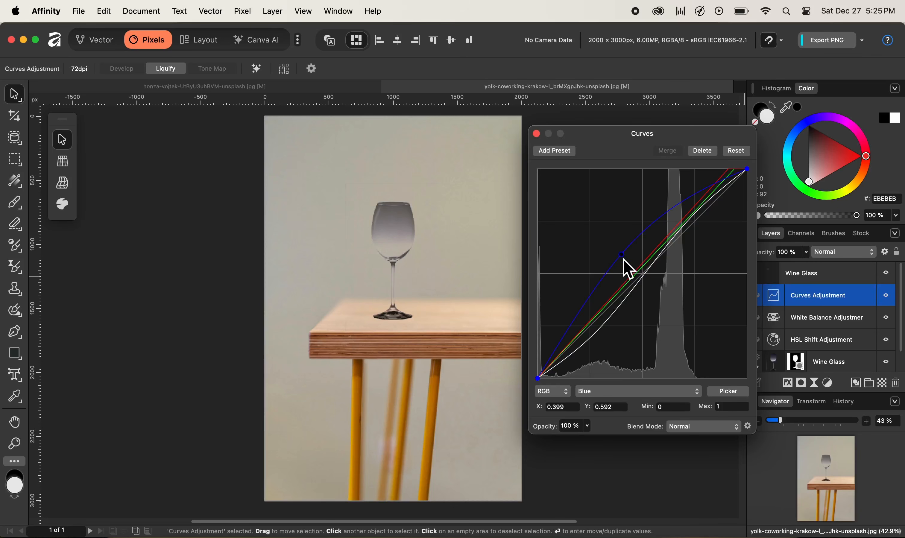
drag(623, 259, 655, 283)
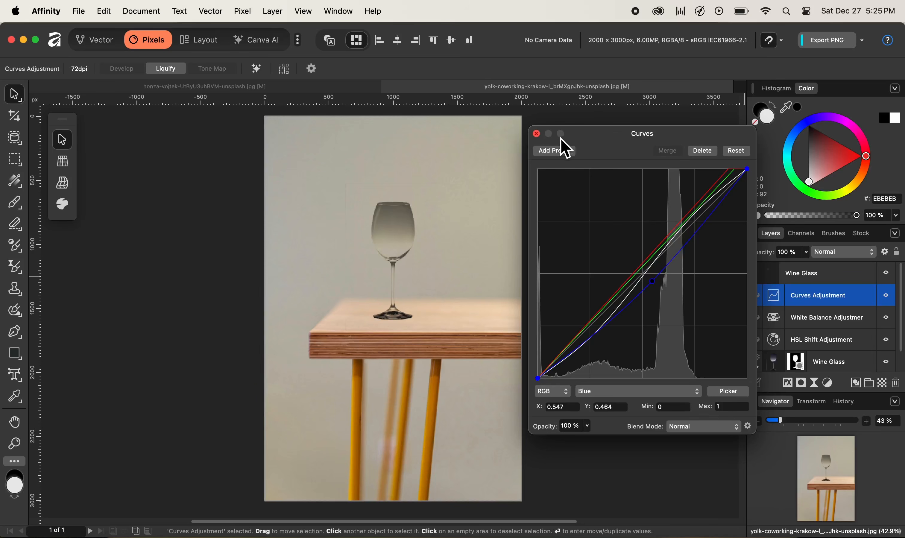
click(536, 134)
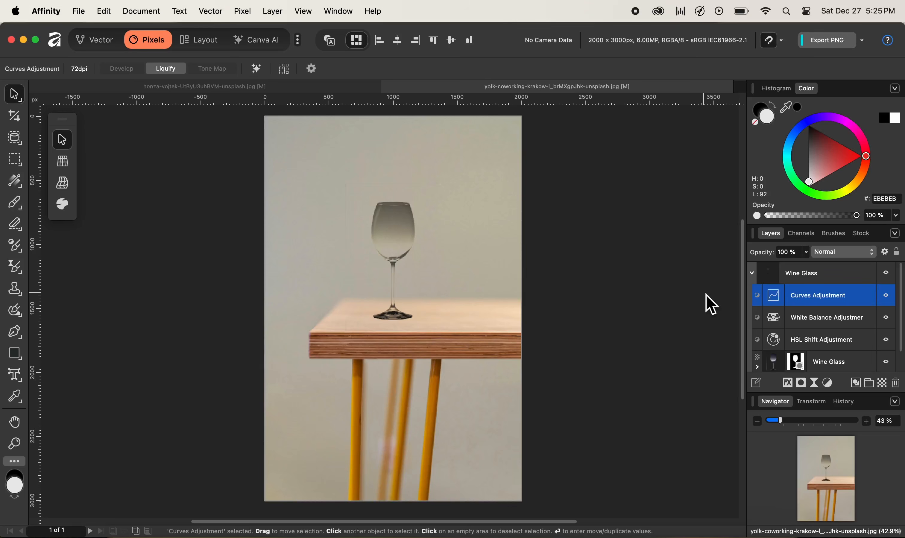
Collapse the Wine Glass group and add a mask to it.
click(752, 273)
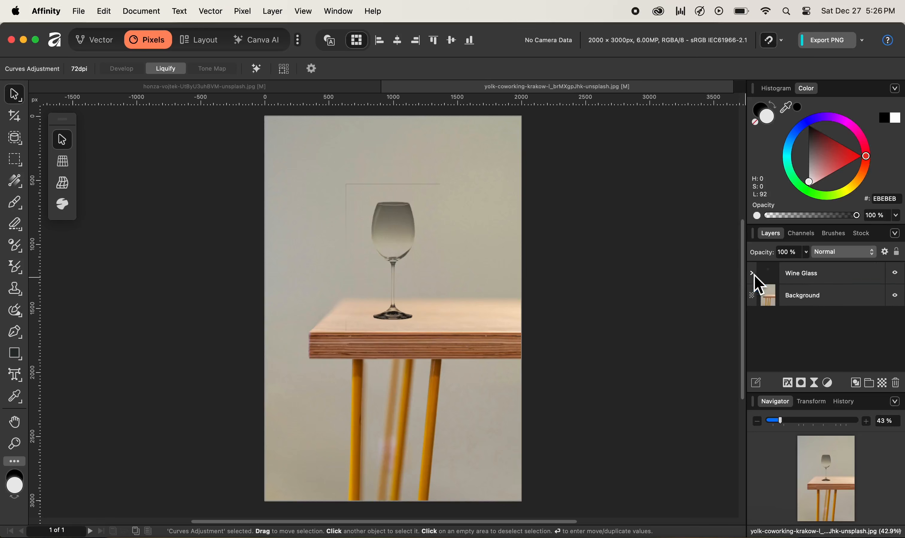
click(822, 275)
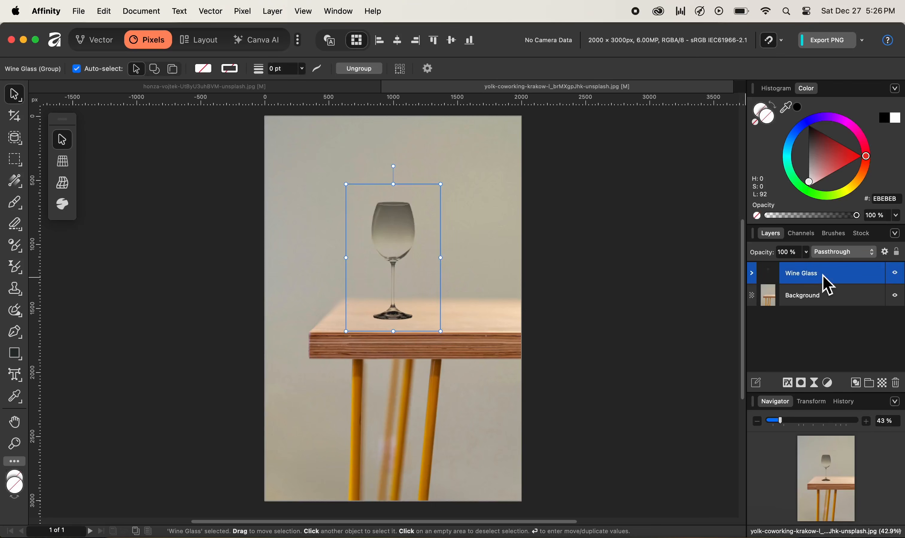
click(804, 383)
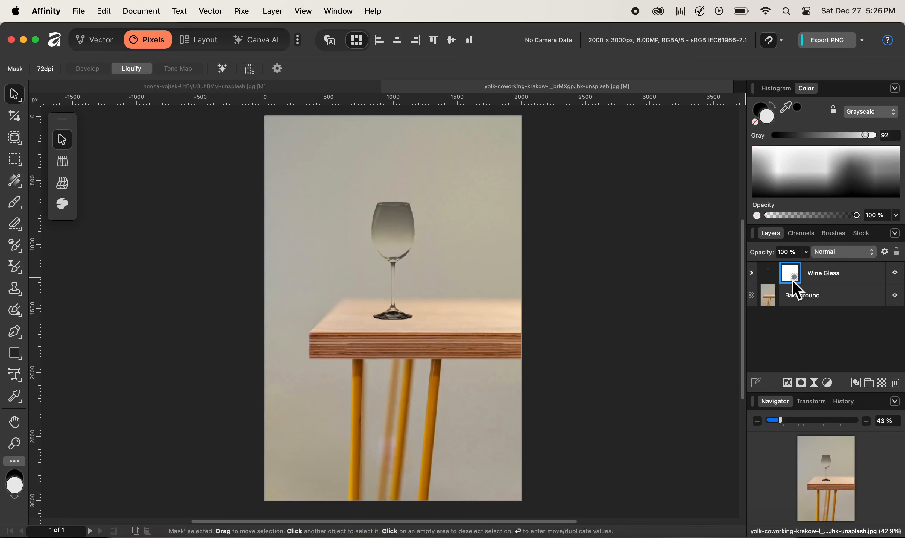
Choose the 64 px Round Soft Brush from the Basic category for the Paint Brush tool.
click(15, 204)
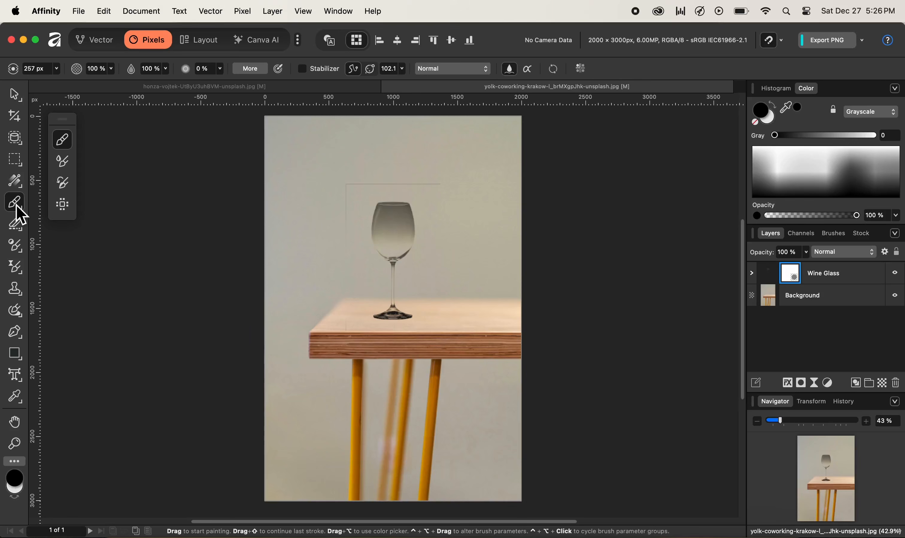
click(832, 234)
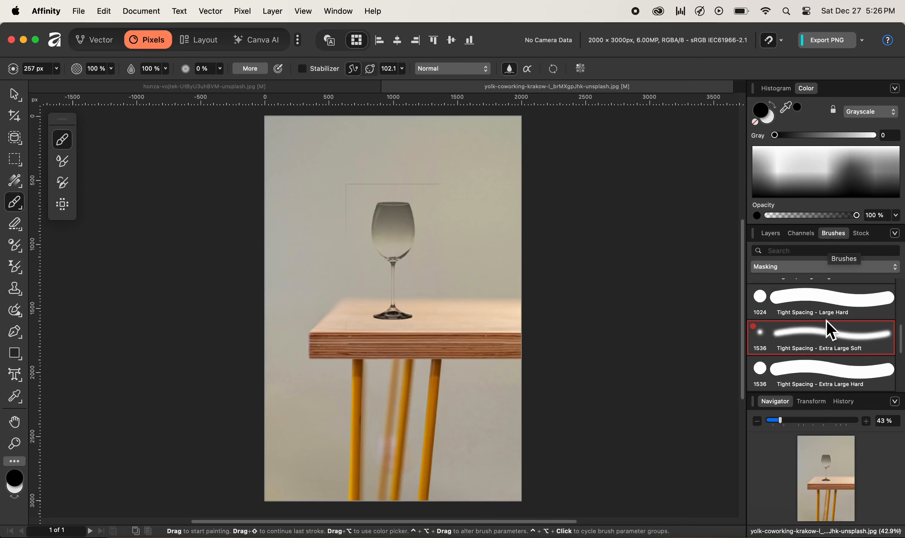
click(832, 267)
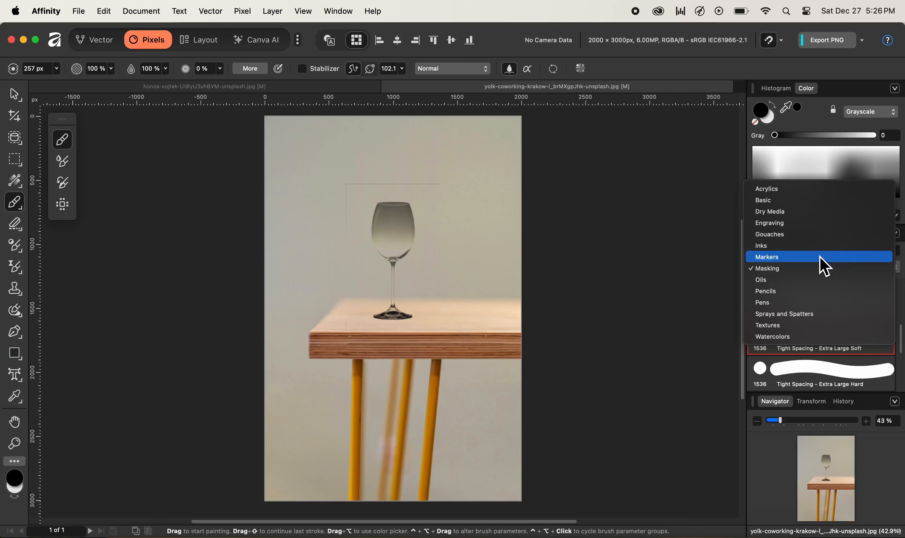
click(813, 201)
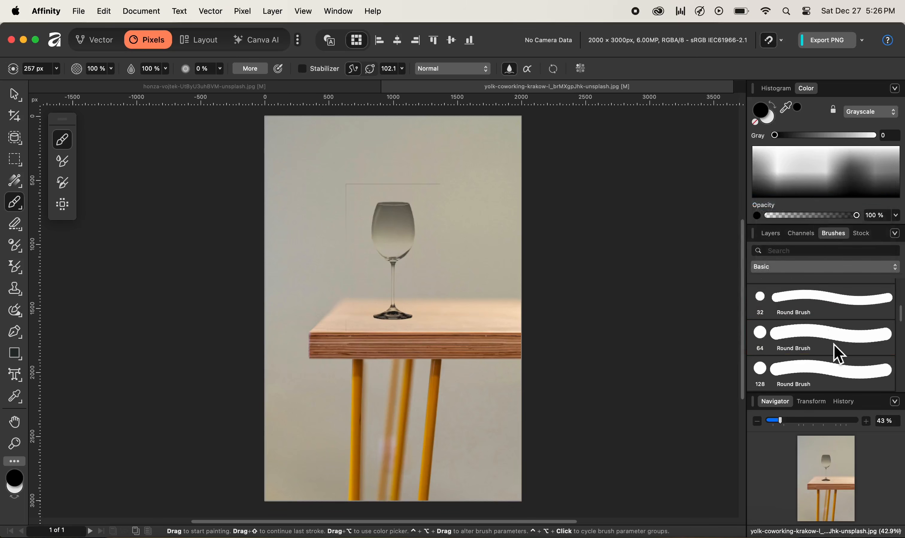
scroll(835, 347, up, 3)
scroll(834, 347, down, 3)
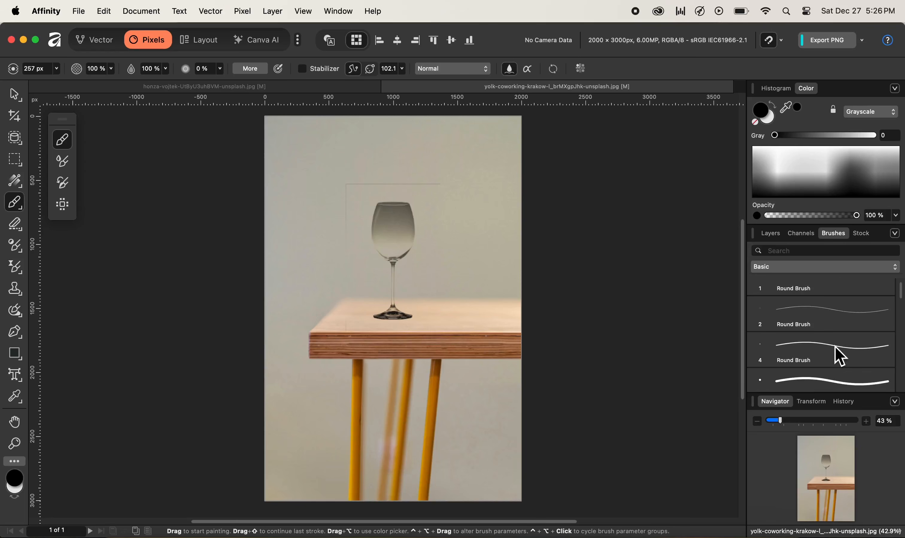
scroll(835, 347, down, 5)
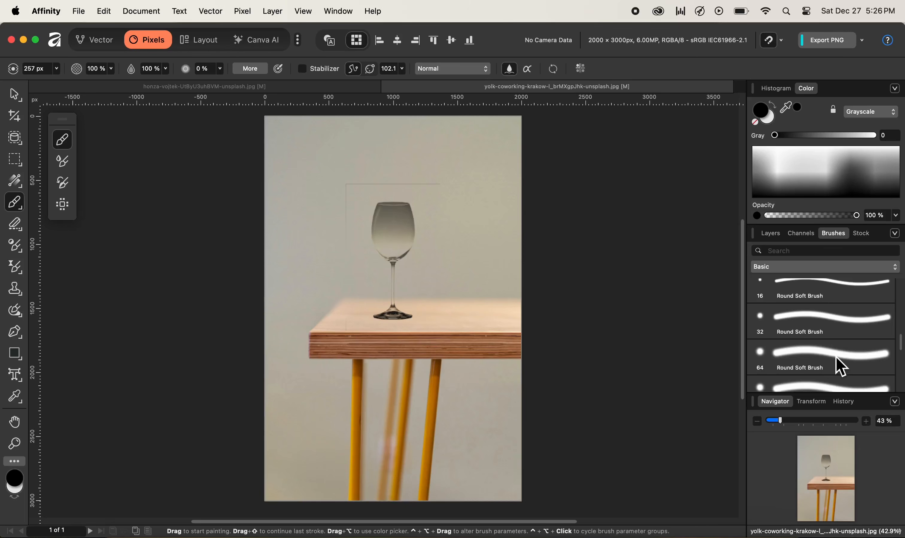
click(840, 366)
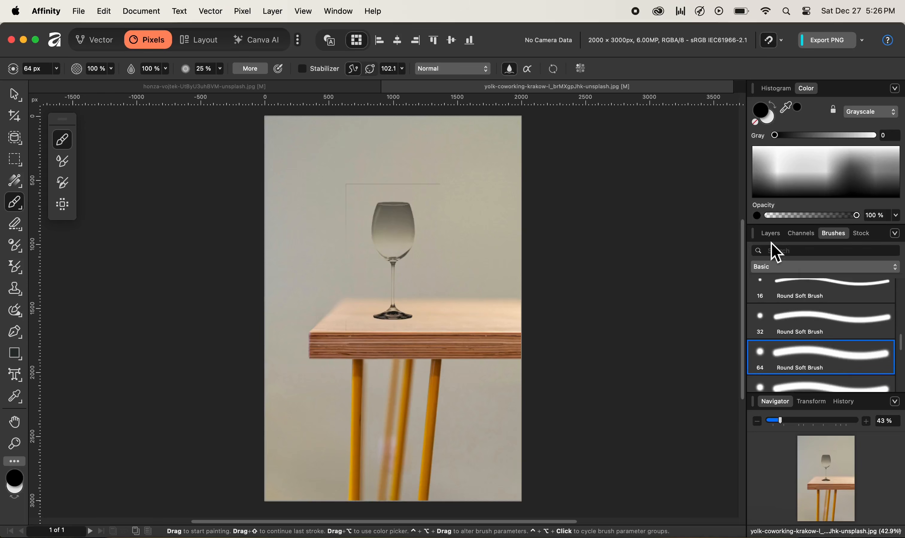
click(770, 235)
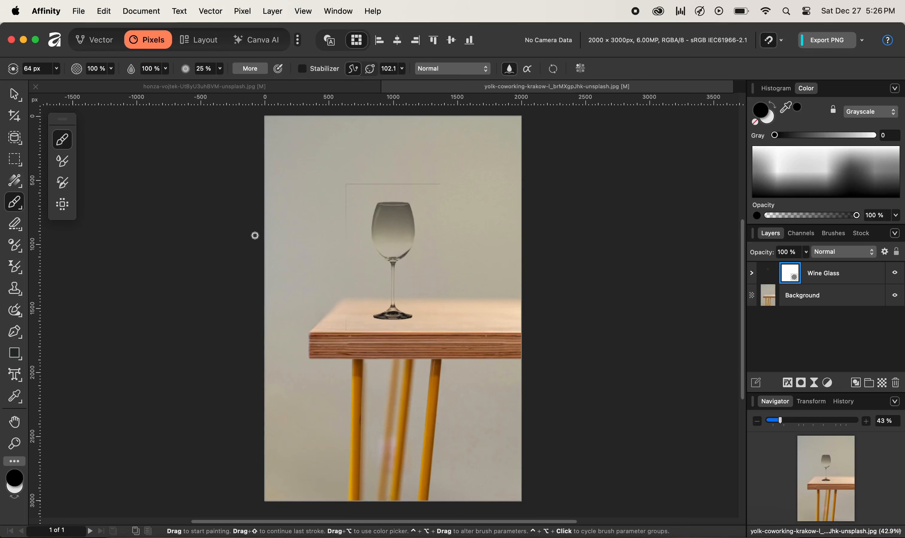
Paint black on the Wine Glass group's mask with a 393.8 px brush over the stray edge lines around the glass, and deselect.
key(bracketright)
key(bracketright)
key(bracketright)
key(bracketright)
key(bracketright)
key(bracketright)
key(bracketright)
key(bracketright)
key(bracketright)
key(bracketright)
key(bracketright)
key(bracketright)
key(bracketright)
click(796, 277)
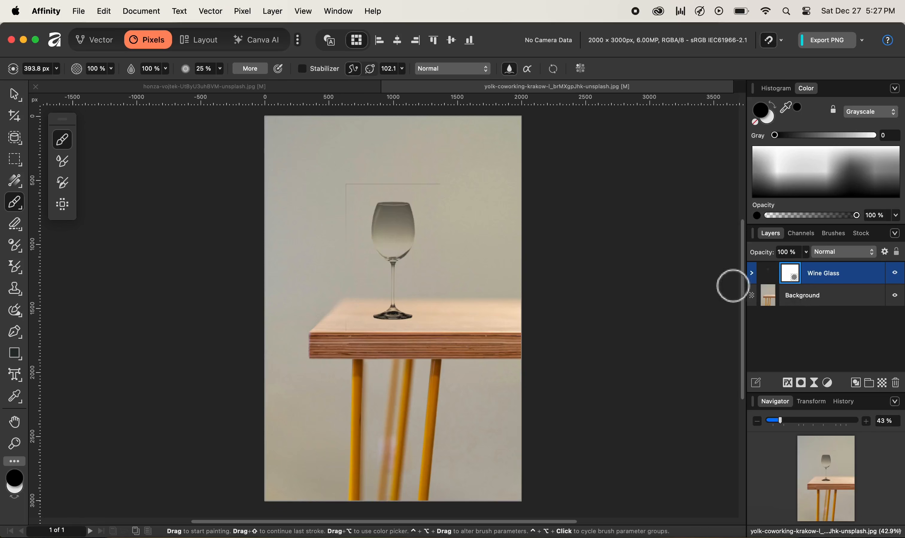
mouse_move(357, 207)
mouse_down()
mouse_move(357, 234)
mouse_move(353, 200)
mouse_move(355, 290)
mouse_move(347, 237)
mouse_move(355, 319)
mouse_move(361, 190)
mouse_move(458, 183)
mouse_move(336, 192)
mouse_move(441, 183)
mouse_move(367, 187)
mouse_move(440, 178)
mouse_up()
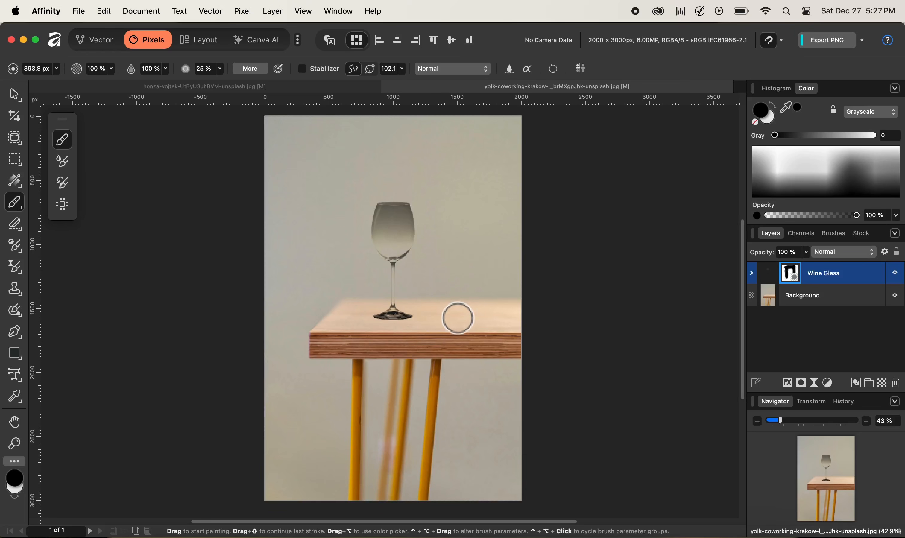
mouse_move(467, 323)
mouse_down()
mouse_move(329, 349)
mouse_move(446, 347)
mouse_up()
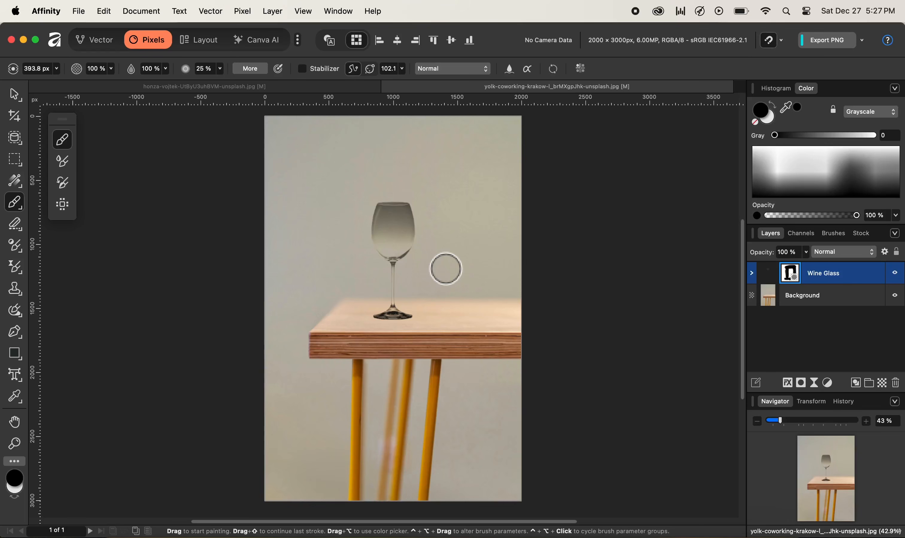
click(21, 98)
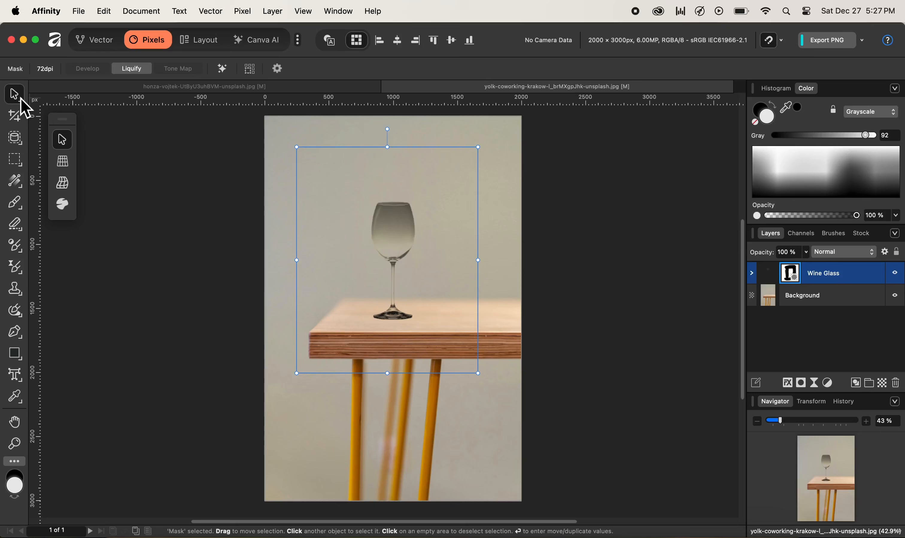
click(221, 287)
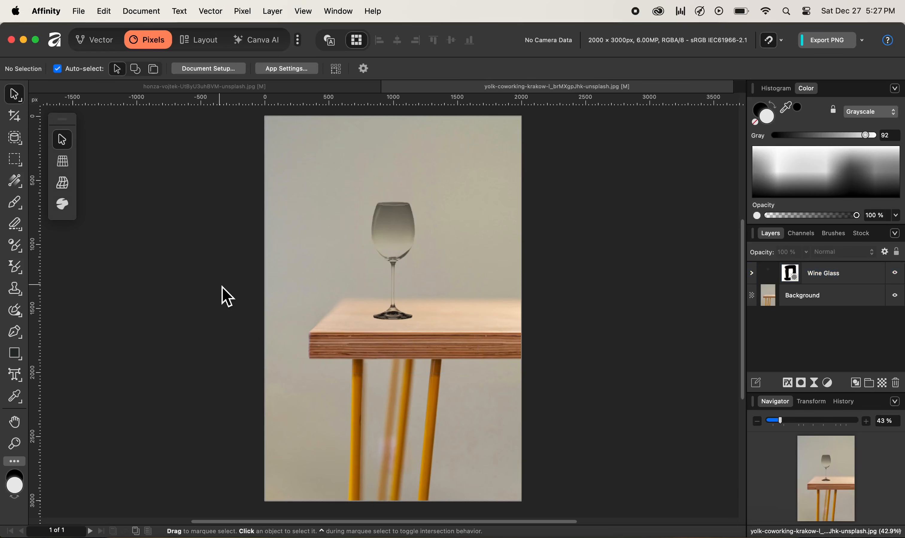